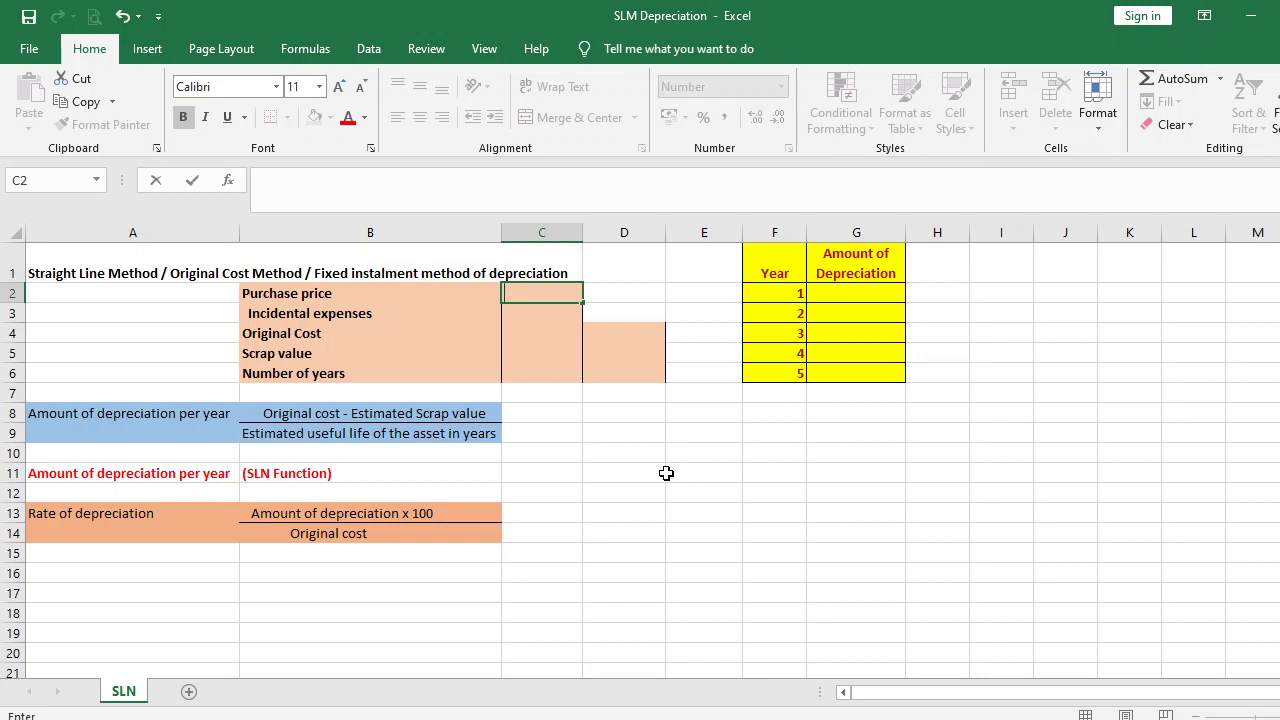
- Enter purchase price 1,90,000 and incidental expenses 10,000
{"action": "type", "text": "1,90,000"}
{"action": "key", "text": "Return"}
{"action": "type", "text": "10,000"}
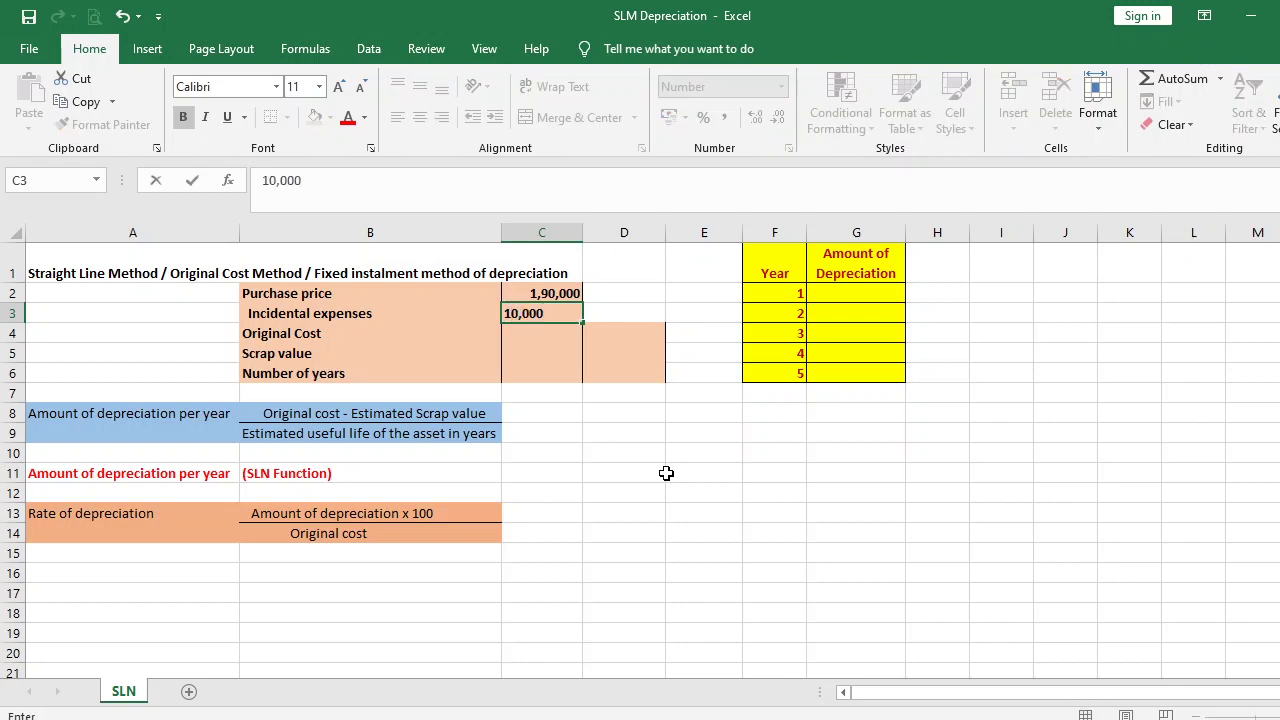
{"action": "key", "text": "Return"}
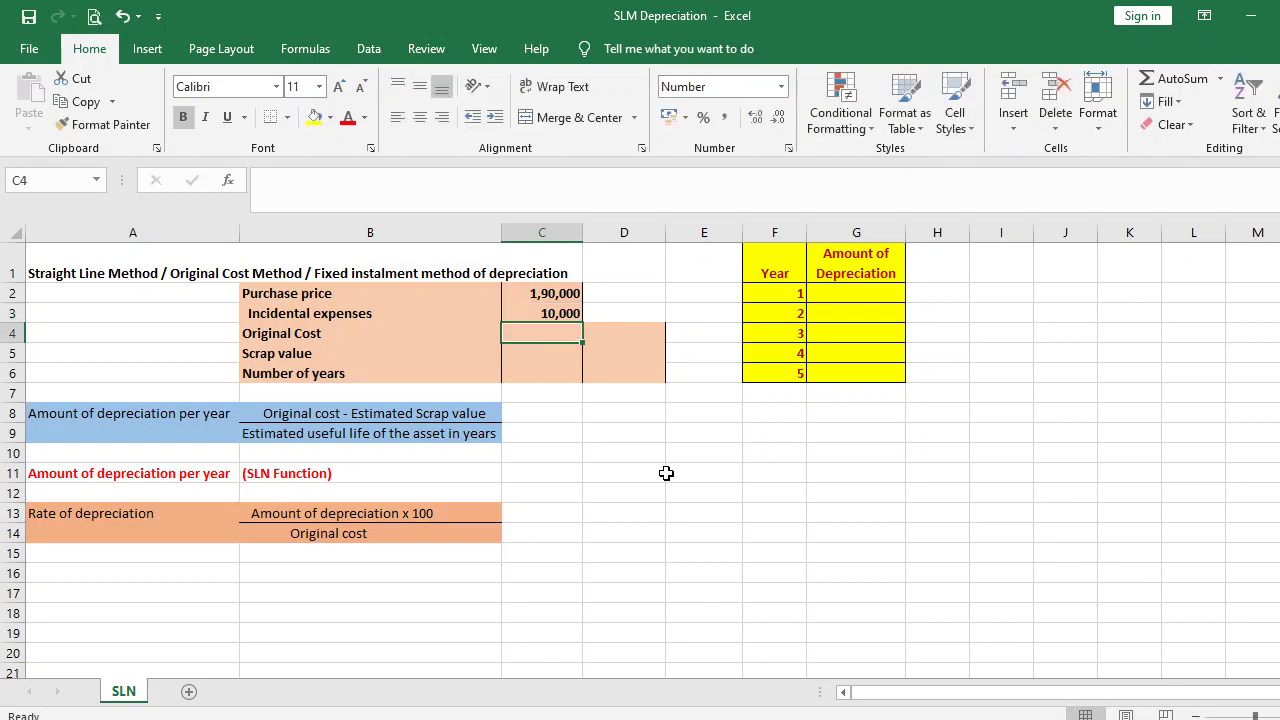
- Enter the original cost as =C2+C3 in D4, giving 2,00,000
{"action": "key", "text": "Right"}
{"action": "type", "text": "="}
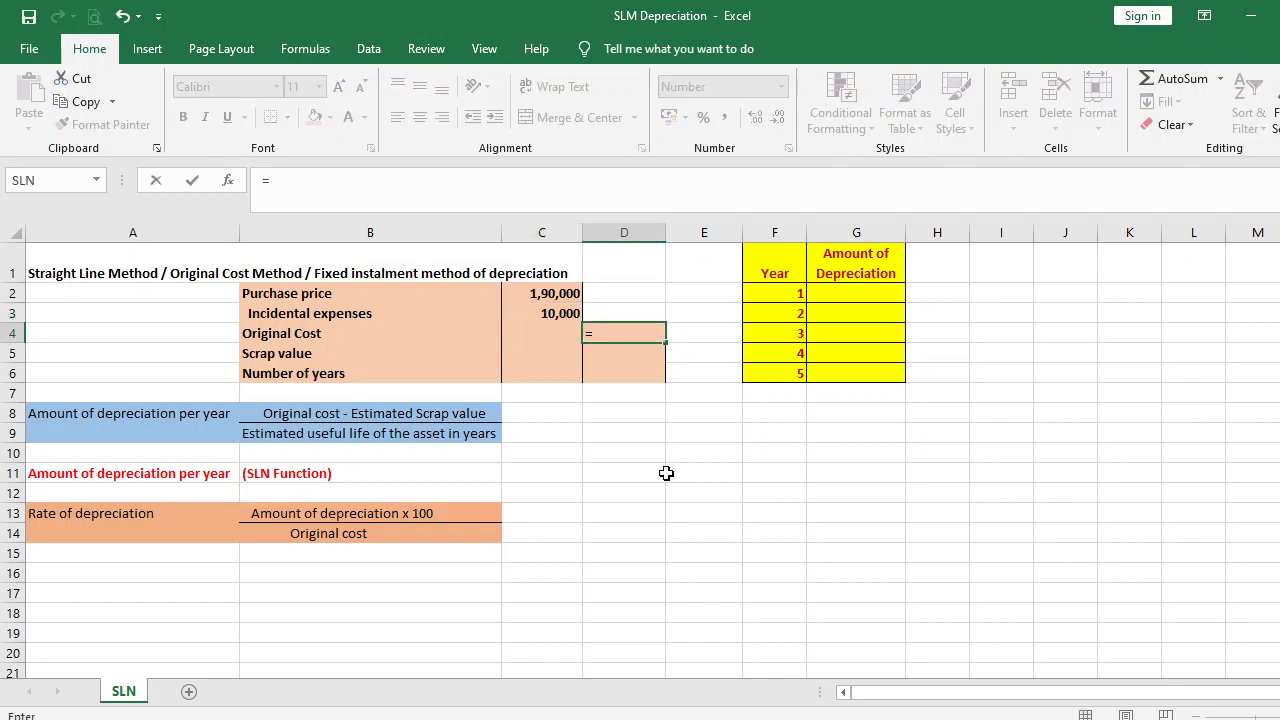
{"action": "left_click", "coordinate": [527, 293]}
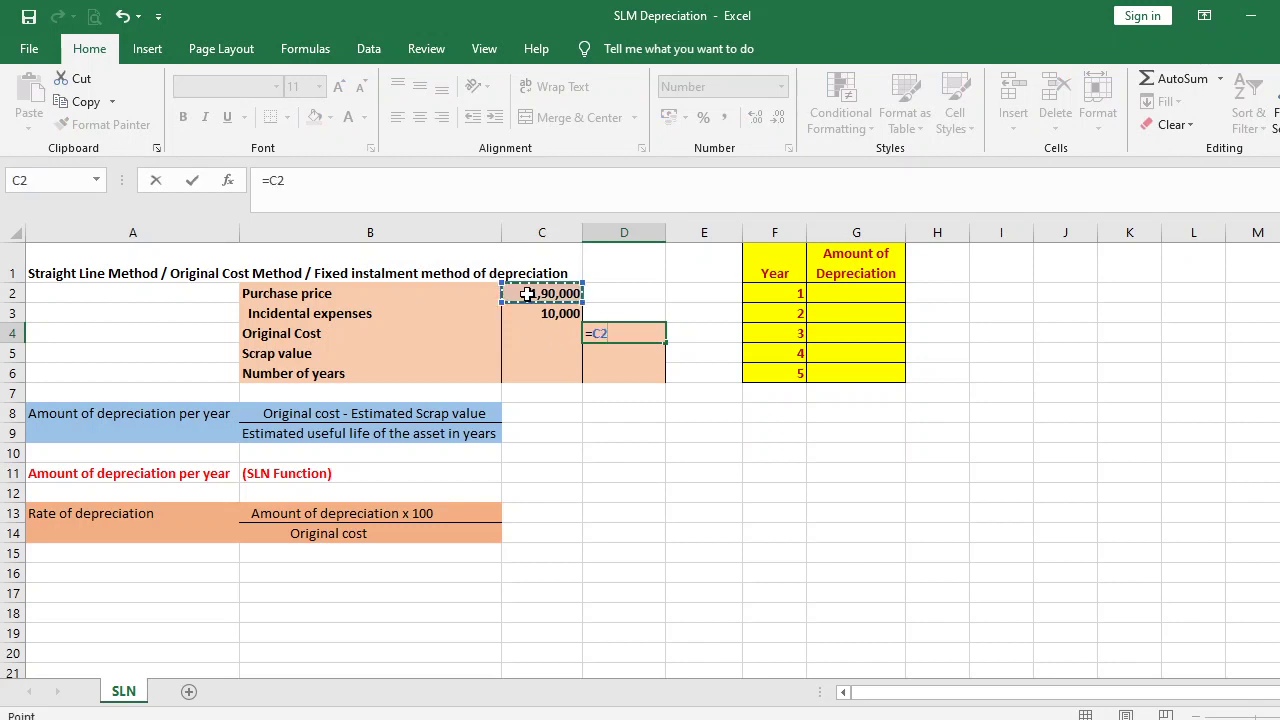
{"action": "type", "text": "+"}
{"action": "left_click", "coordinate": [531, 318]}
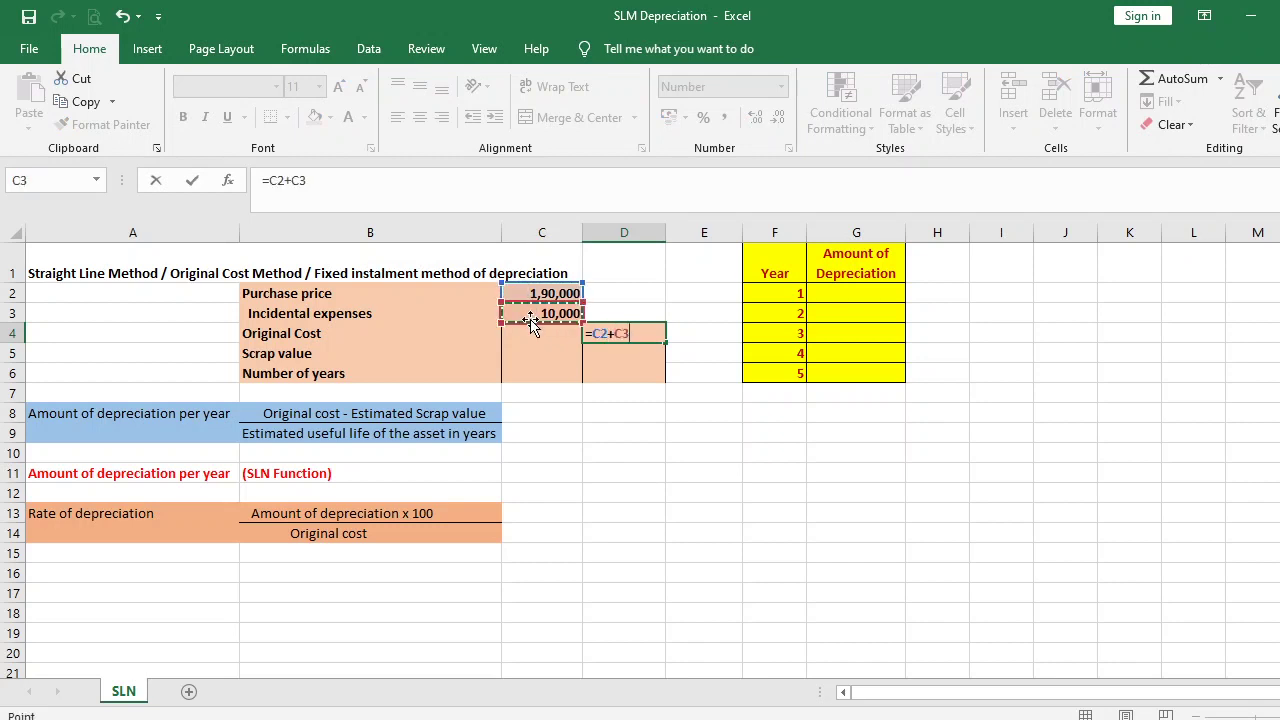
{"action": "key", "text": "Return"}
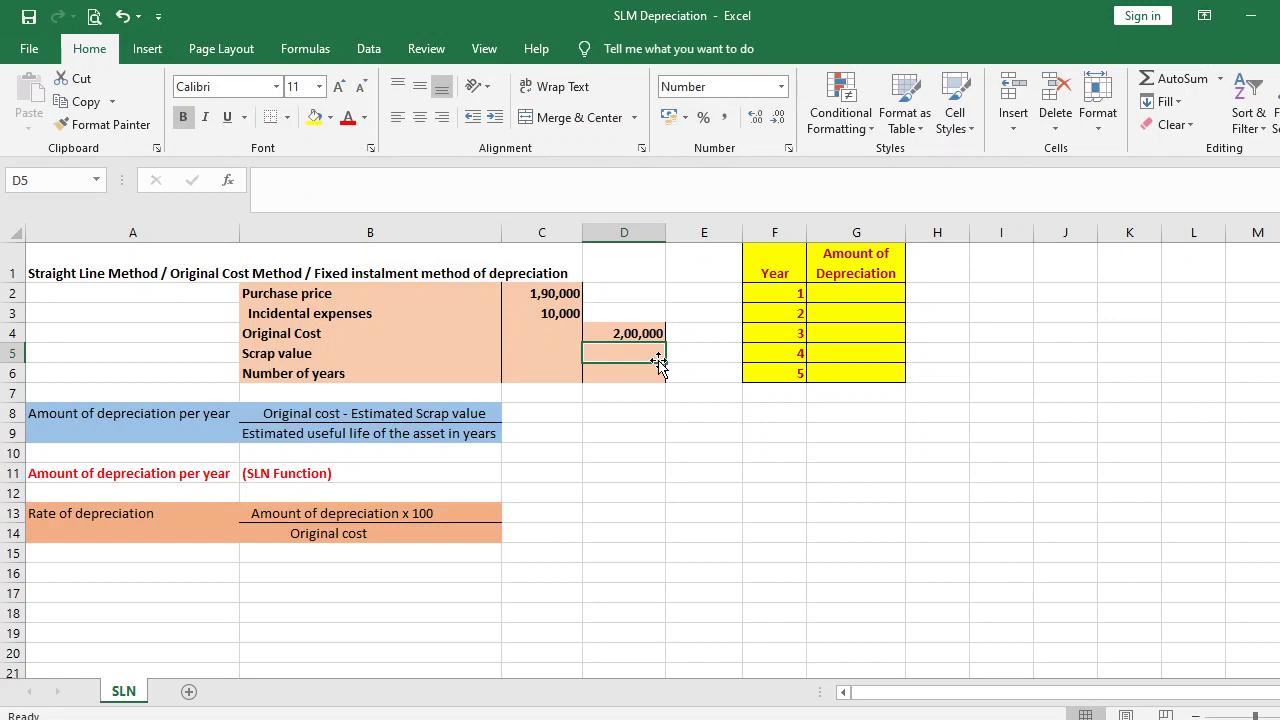
- Enter scrap value 25,000 and 5 years
{"action": "type", "text": "25,000"}
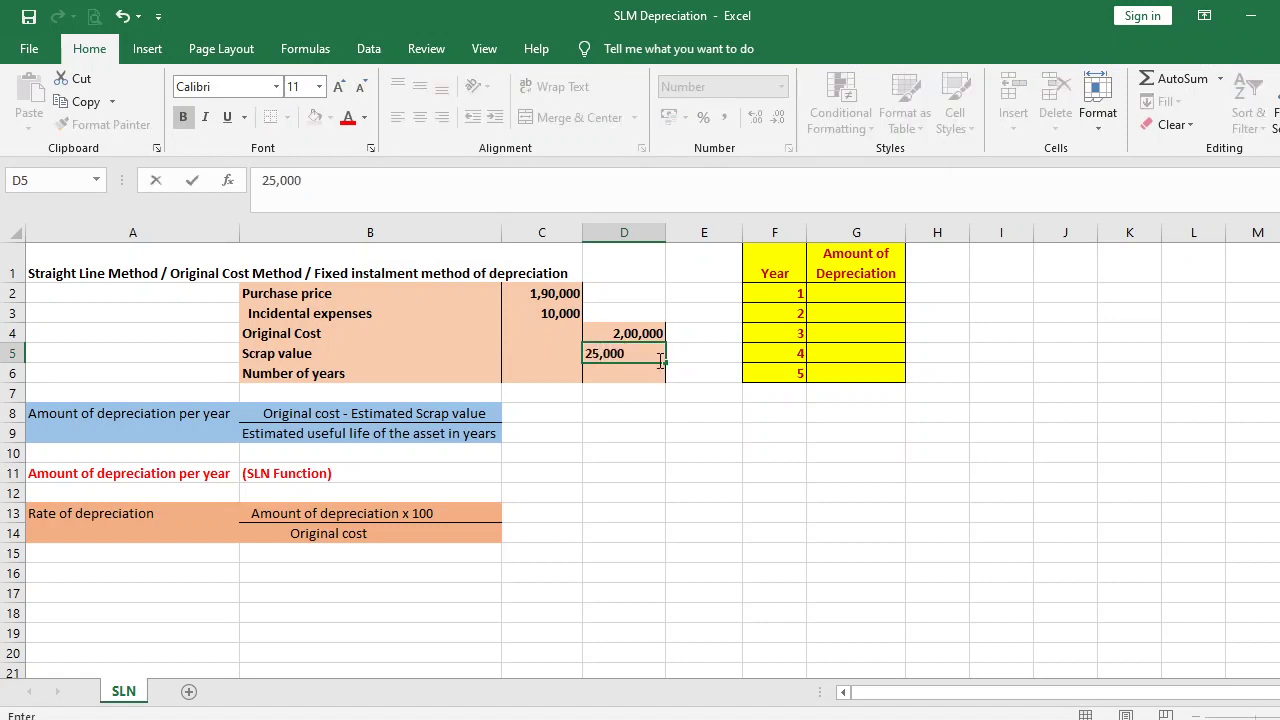
{"action": "key", "text": "Return"}
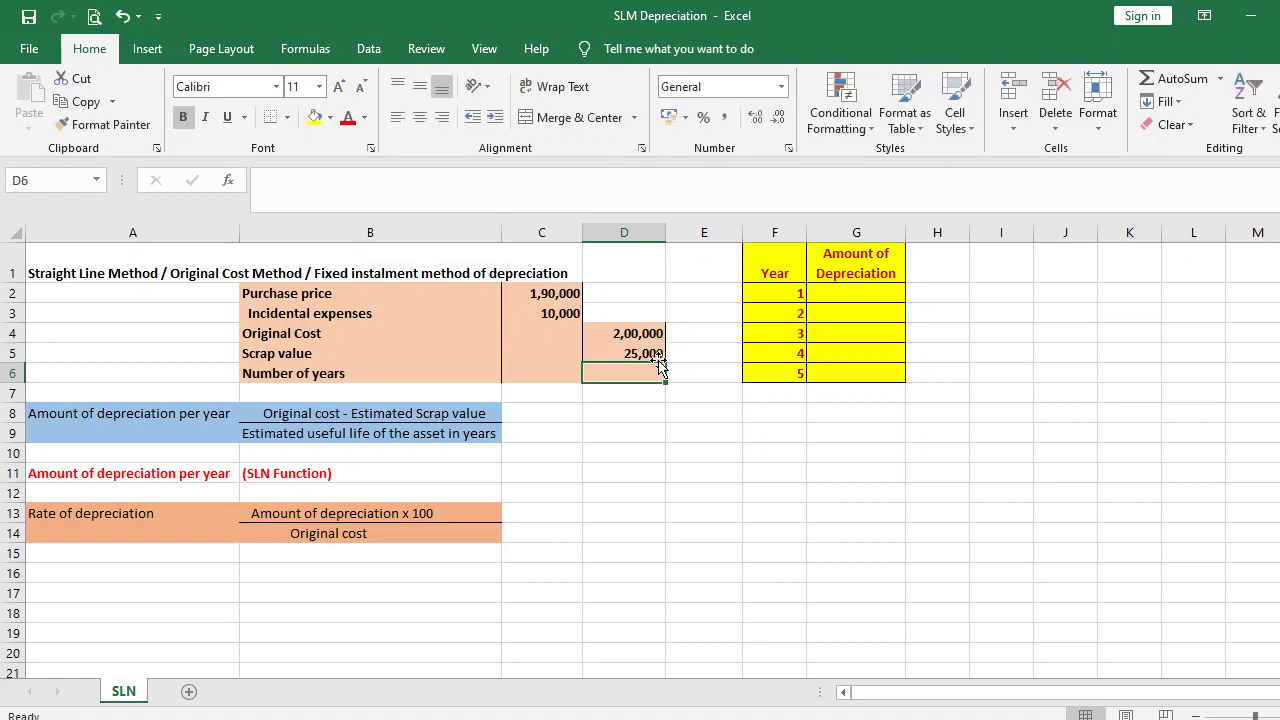
{"action": "type", "text": "5"}
{"action": "key", "text": "Return"}
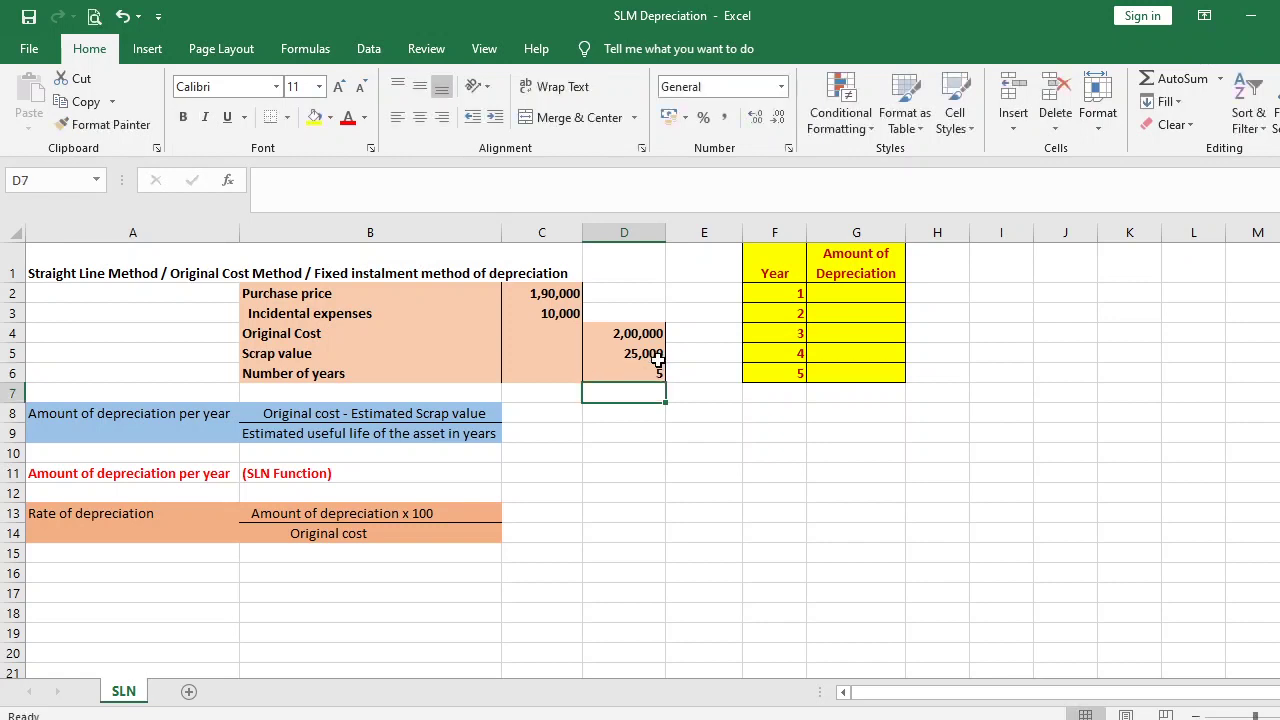
- Enter =(D4-D5)/D6 in D8 so the yearly depreciation shows 35000
{"action": "left_click", "coordinate": [607, 415]}
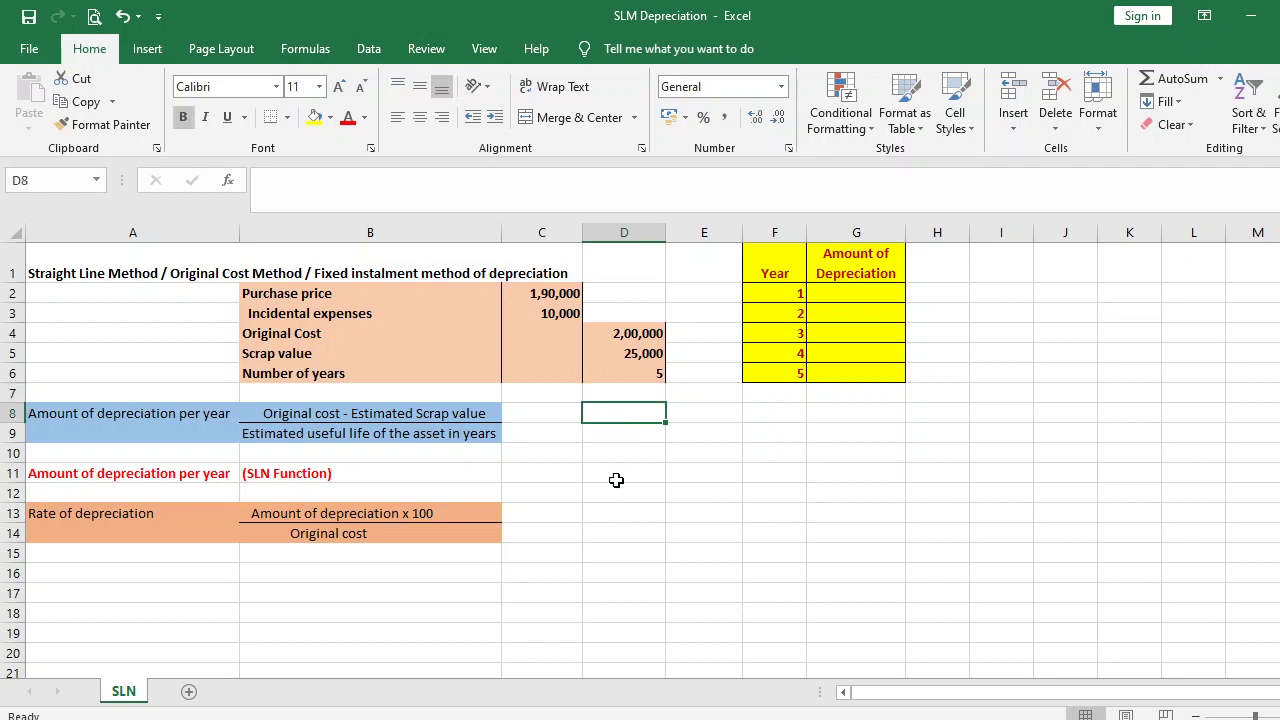
{"action": "type", "text": "="}
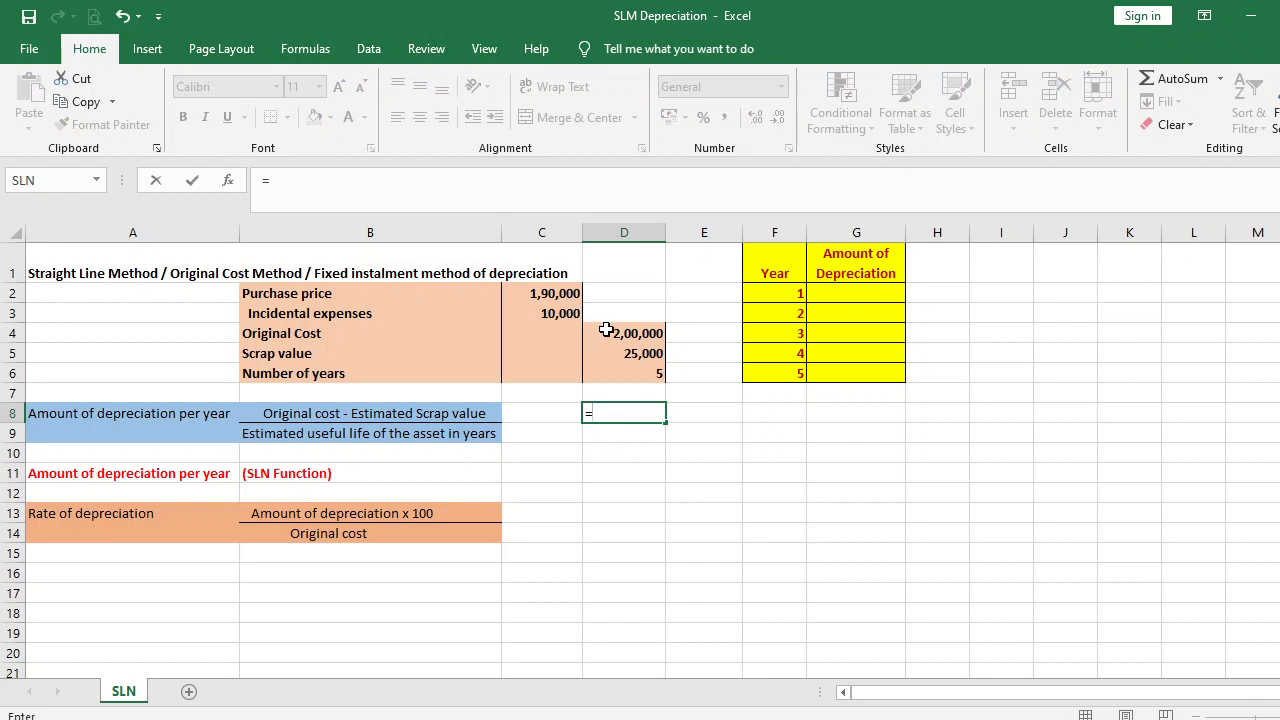
{"action": "left_click", "coordinate": [607, 333]}
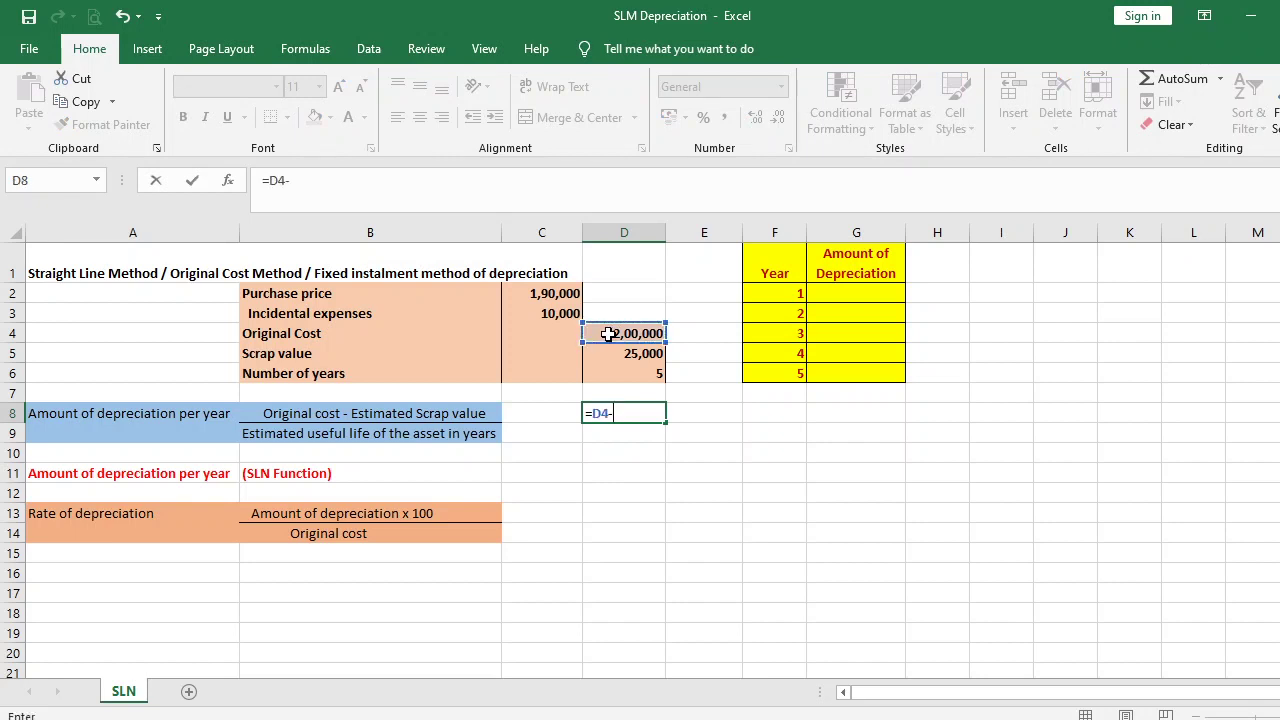
{"action": "type", "text": "-"}
{"action": "left_click", "coordinate": [611, 357]}
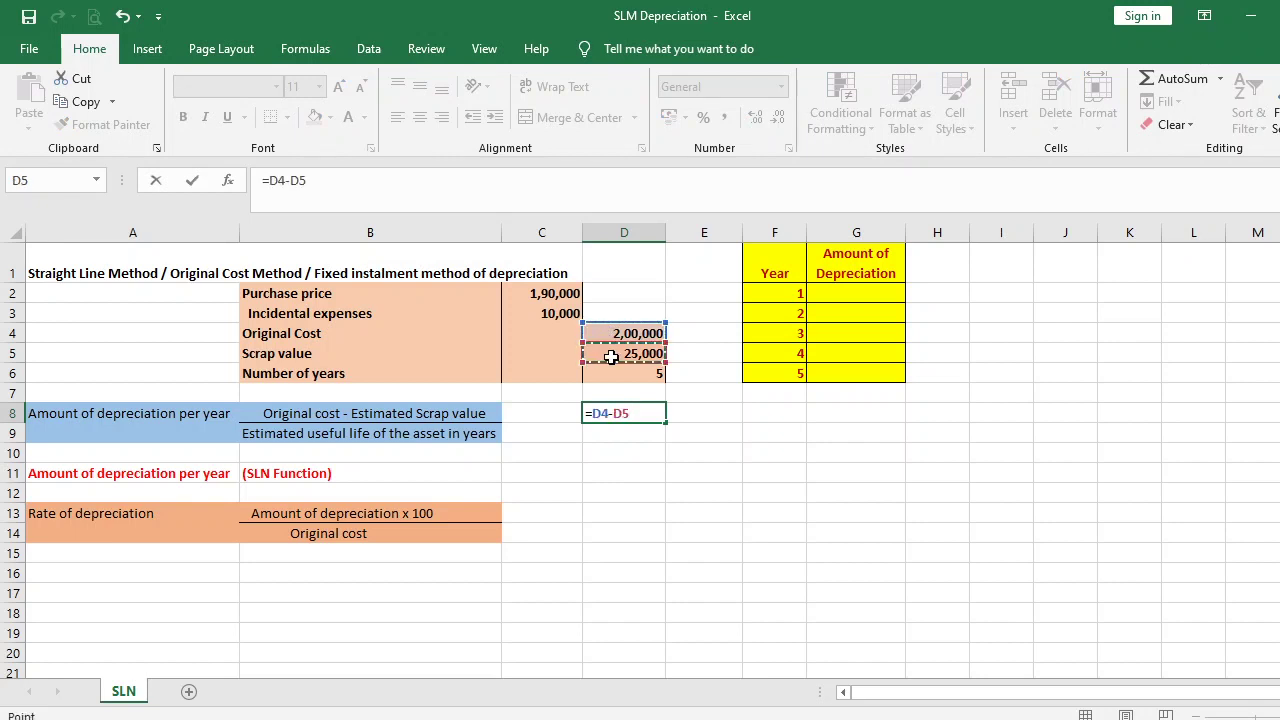
{"action": "type", "text": ")"}
{"action": "left_click", "coordinate": [268, 180]}
{"action": "type", "text": "("}
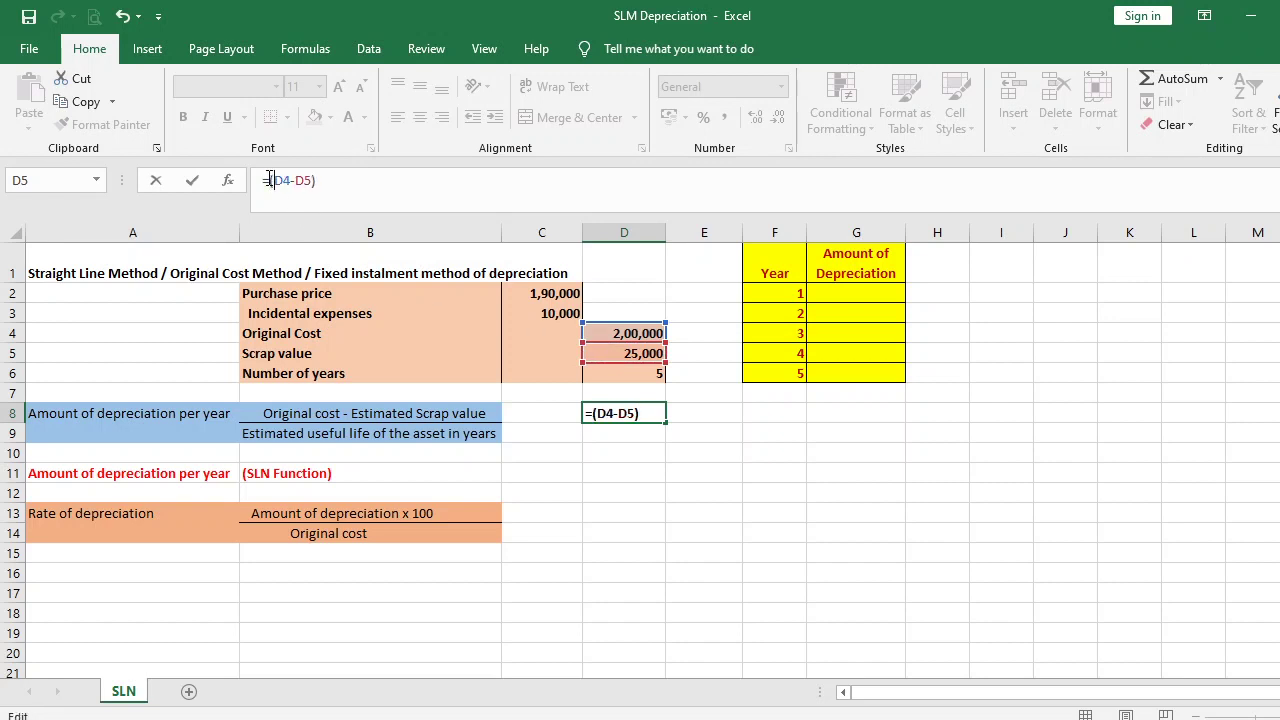
{"action": "type", "text": "/"}
{"action": "left_click", "coordinate": [645, 375]}
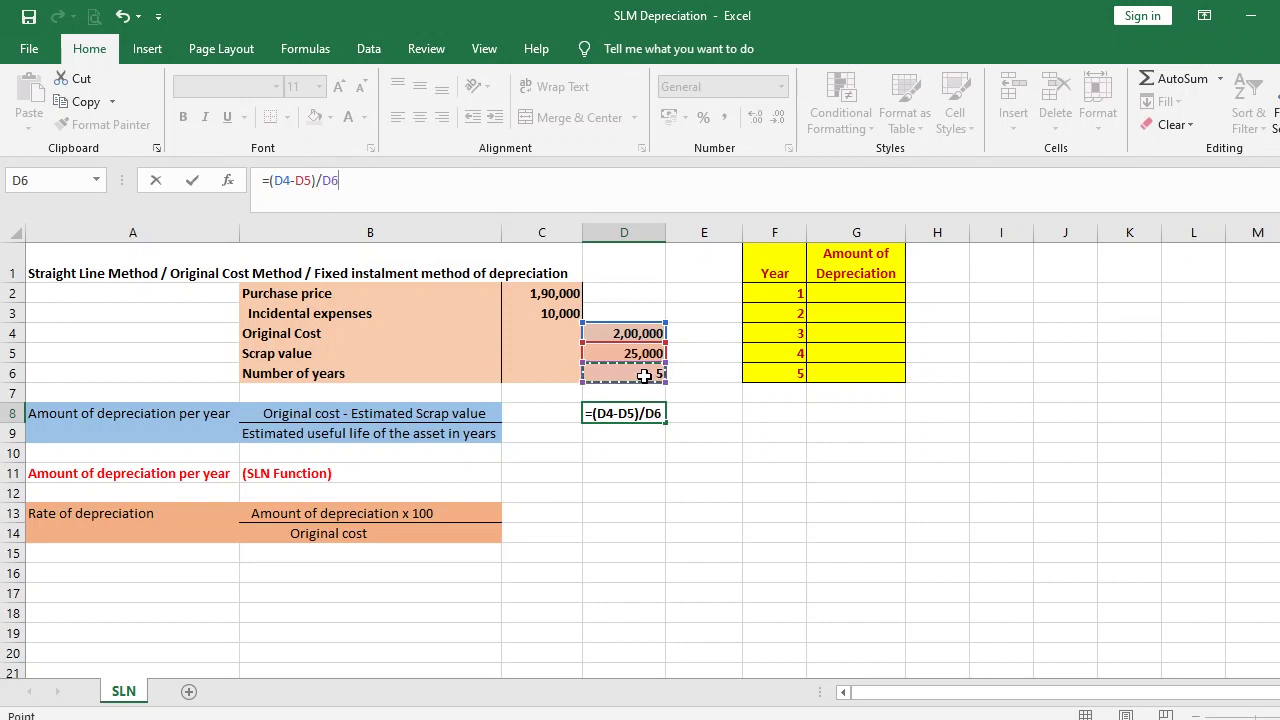
{"action": "key", "text": "Return"}
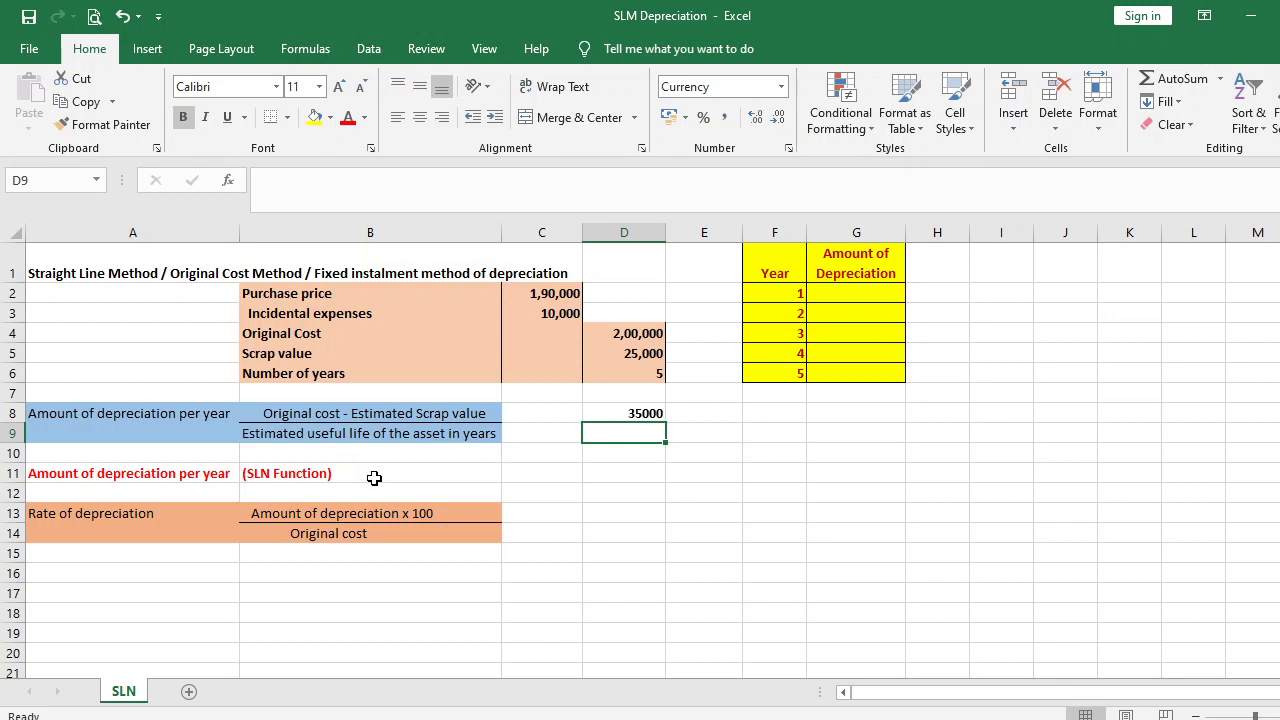
{"action": "left_click", "coordinate": [597, 476]}
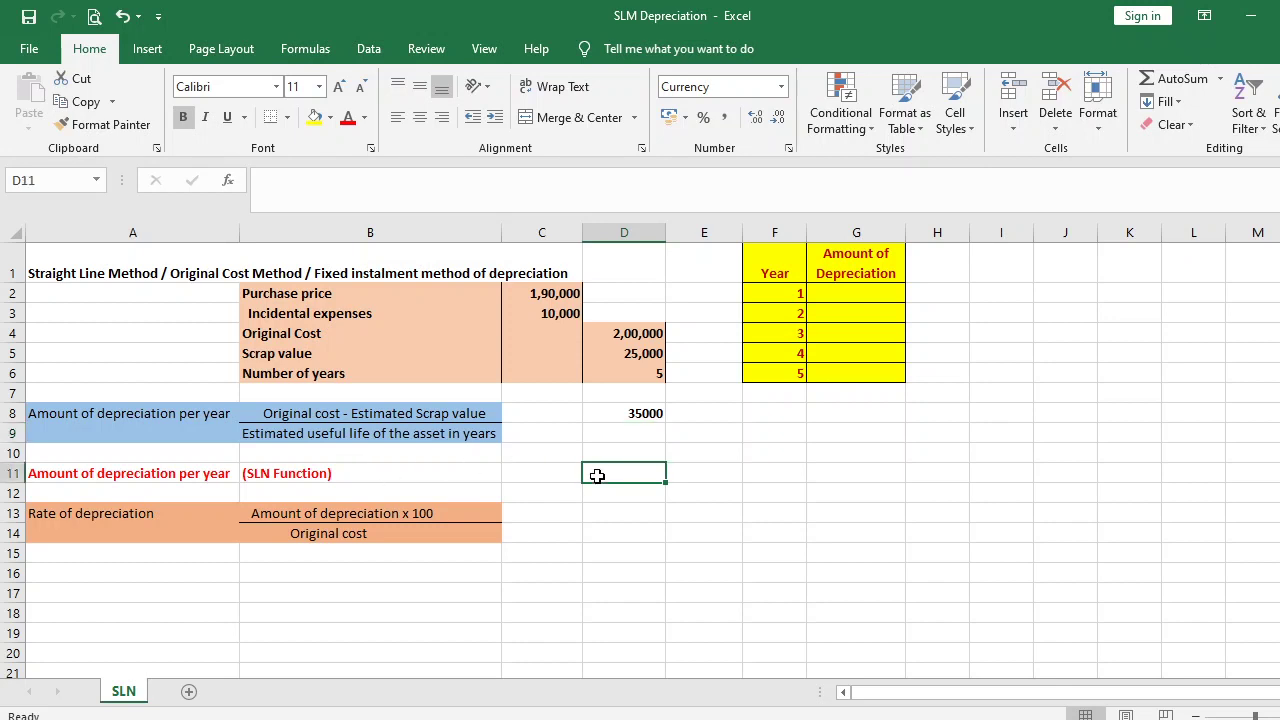
- Insert the SLN function from the Financial category in D11
{"action": "left_click", "coordinate": [229, 183]}
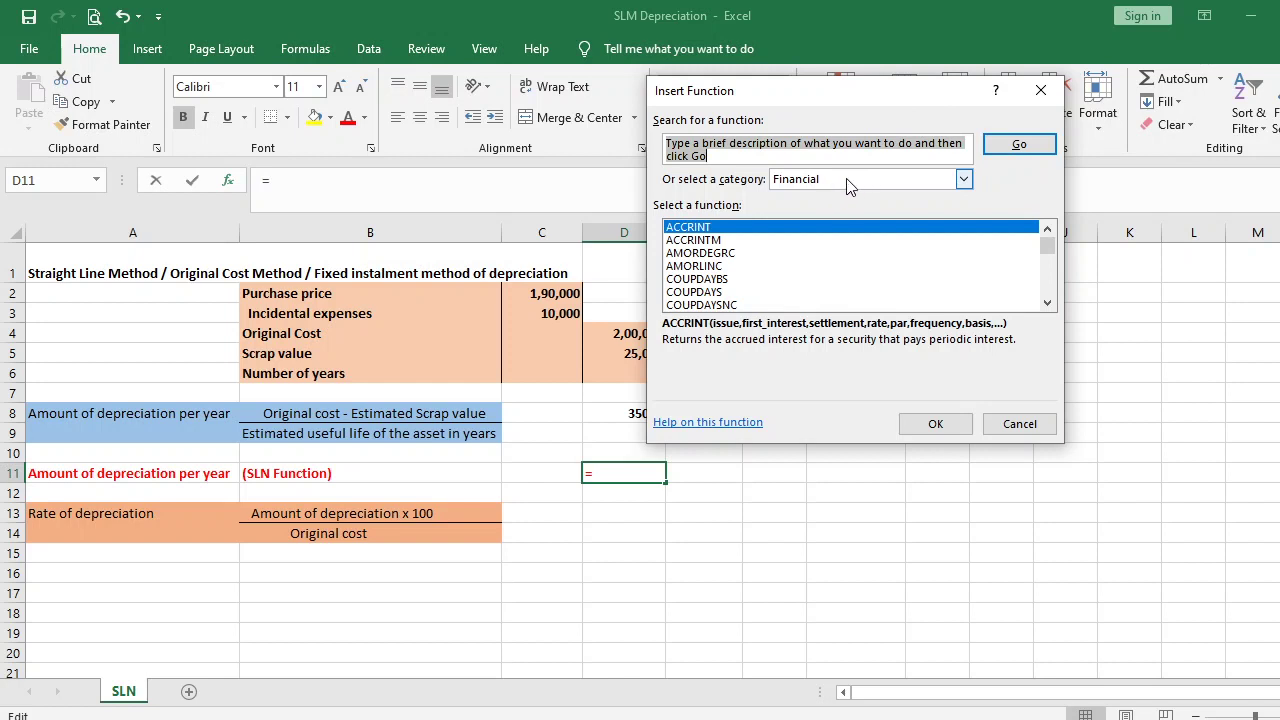
{"action": "left_click", "coordinate": [963, 180]}
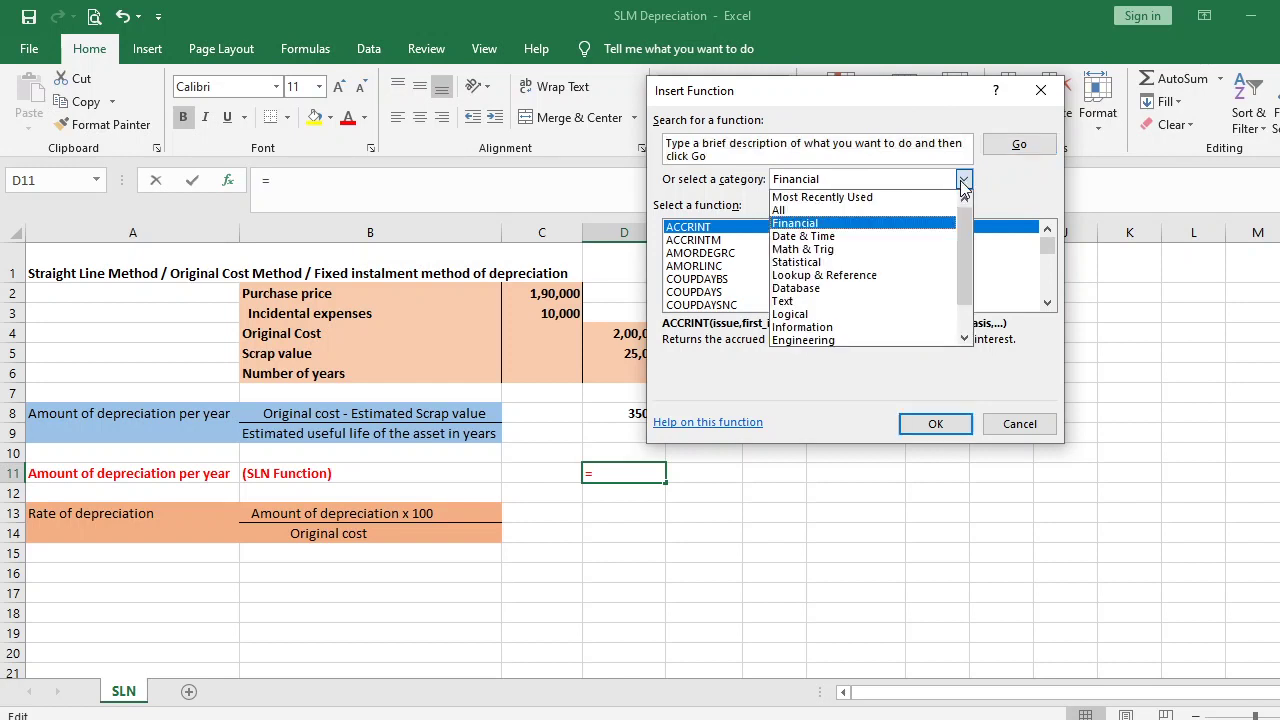
{"action": "left_click", "coordinate": [916, 223]}
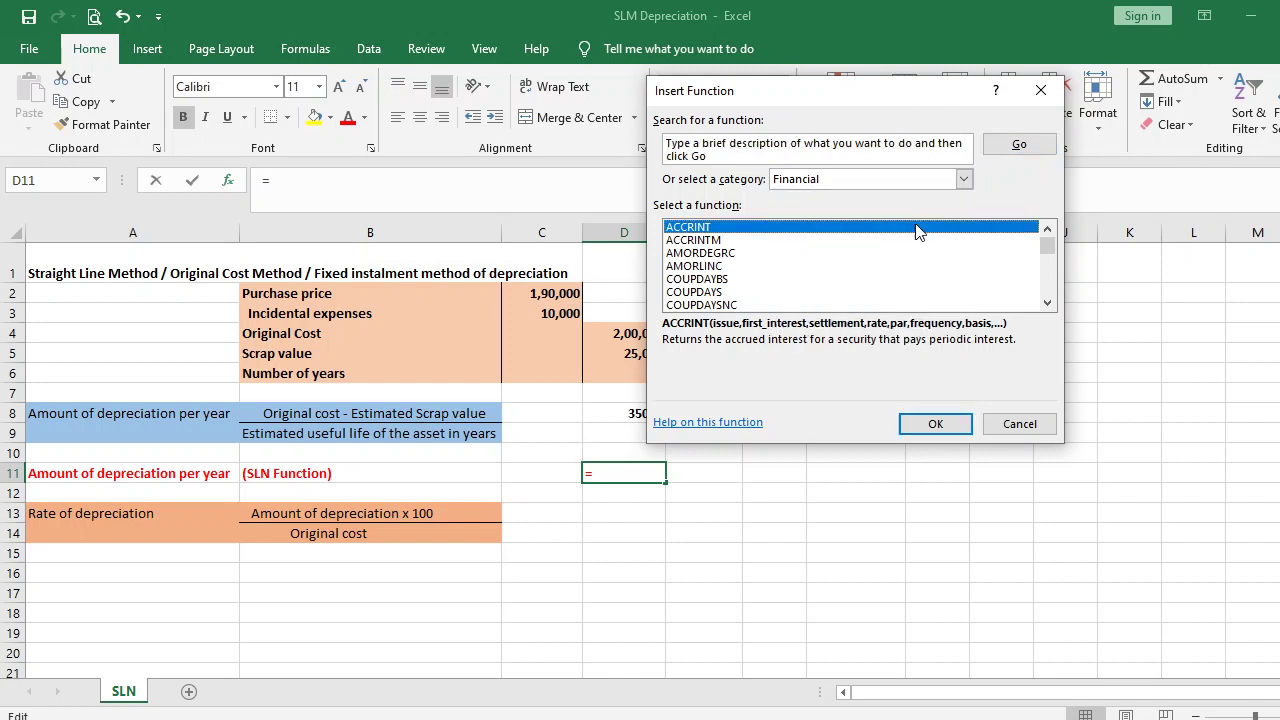
{"action": "left_click", "coordinate": [722, 305]}
{"action": "key", "text": "s"}
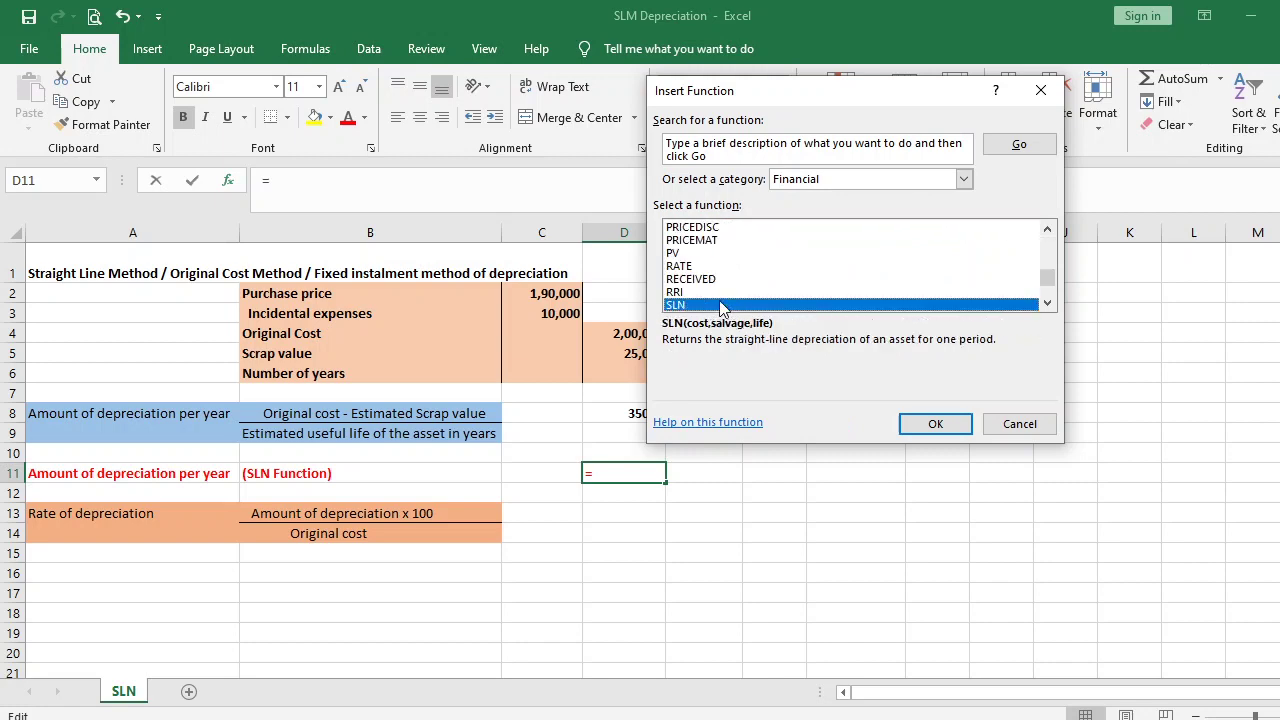
{"action": "left_click", "coordinate": [950, 428]}
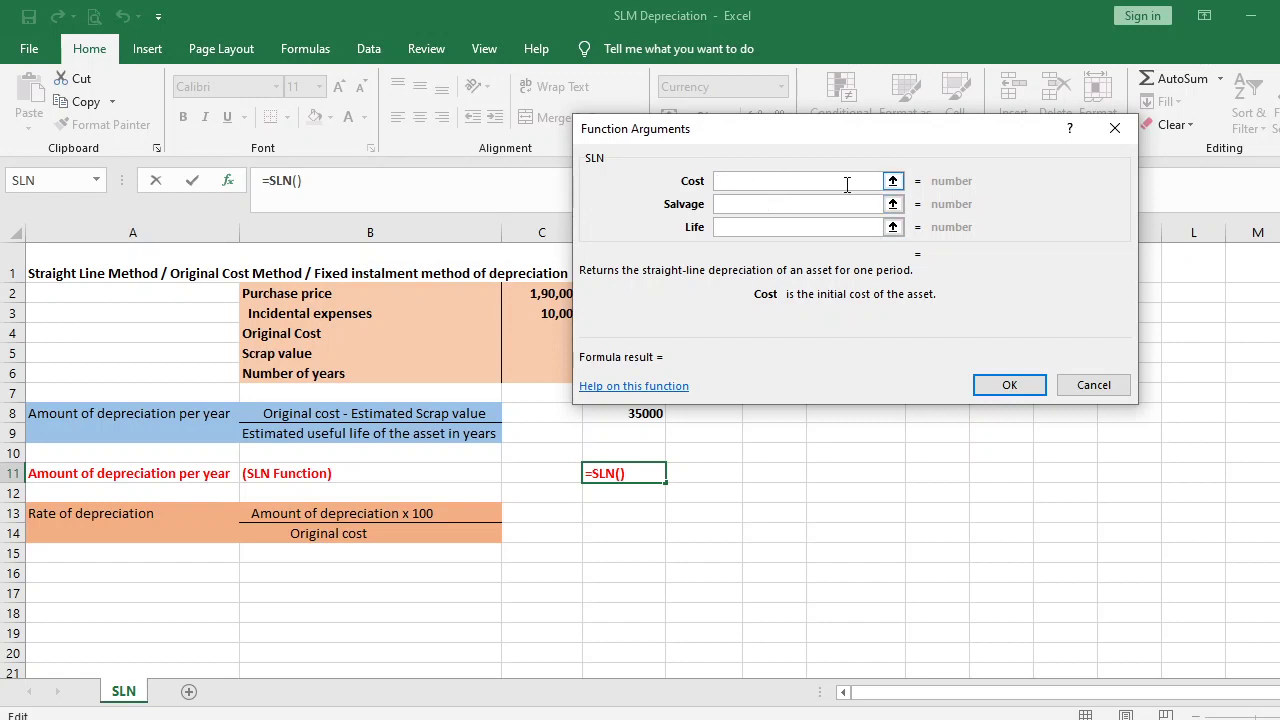
- Set SLN's Cost to D4, Salvage to D5 and Life to D6, returning ₹ 35,000
{"action": "left_click", "coordinate": [892, 181]}
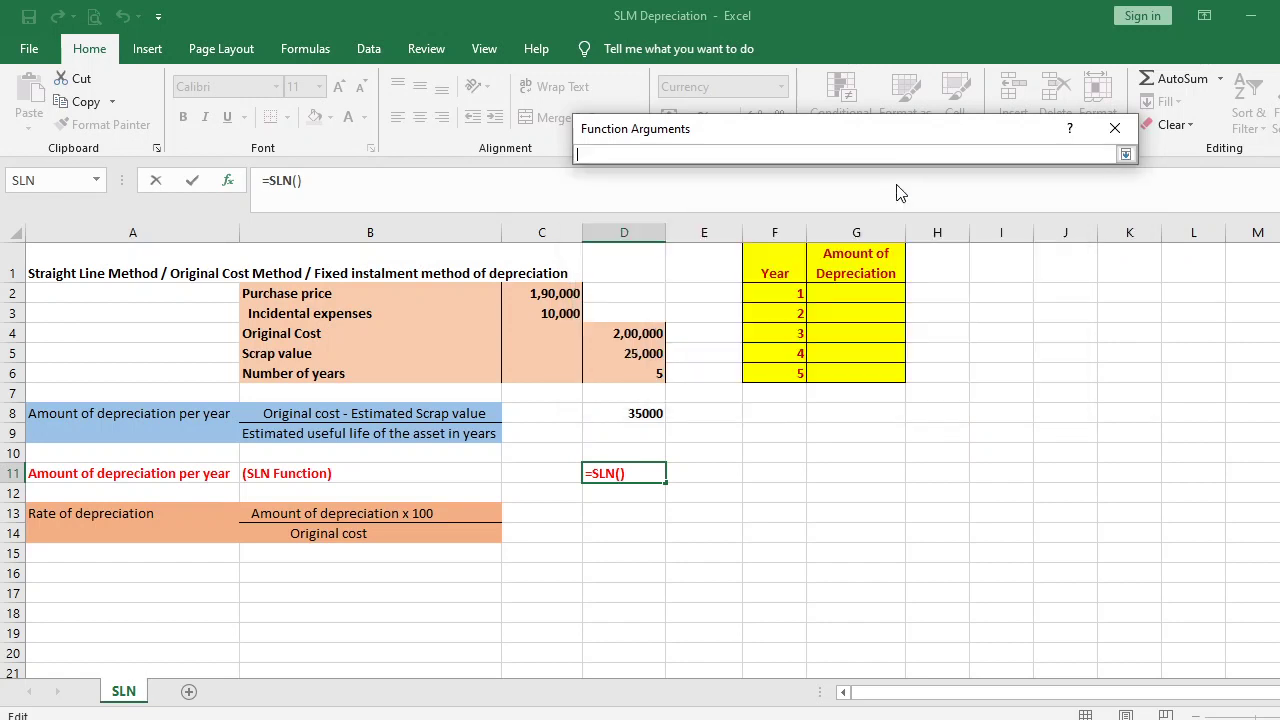
{"action": "left_click", "coordinate": [634, 333]}
{"action": "key", "text": "Return"}
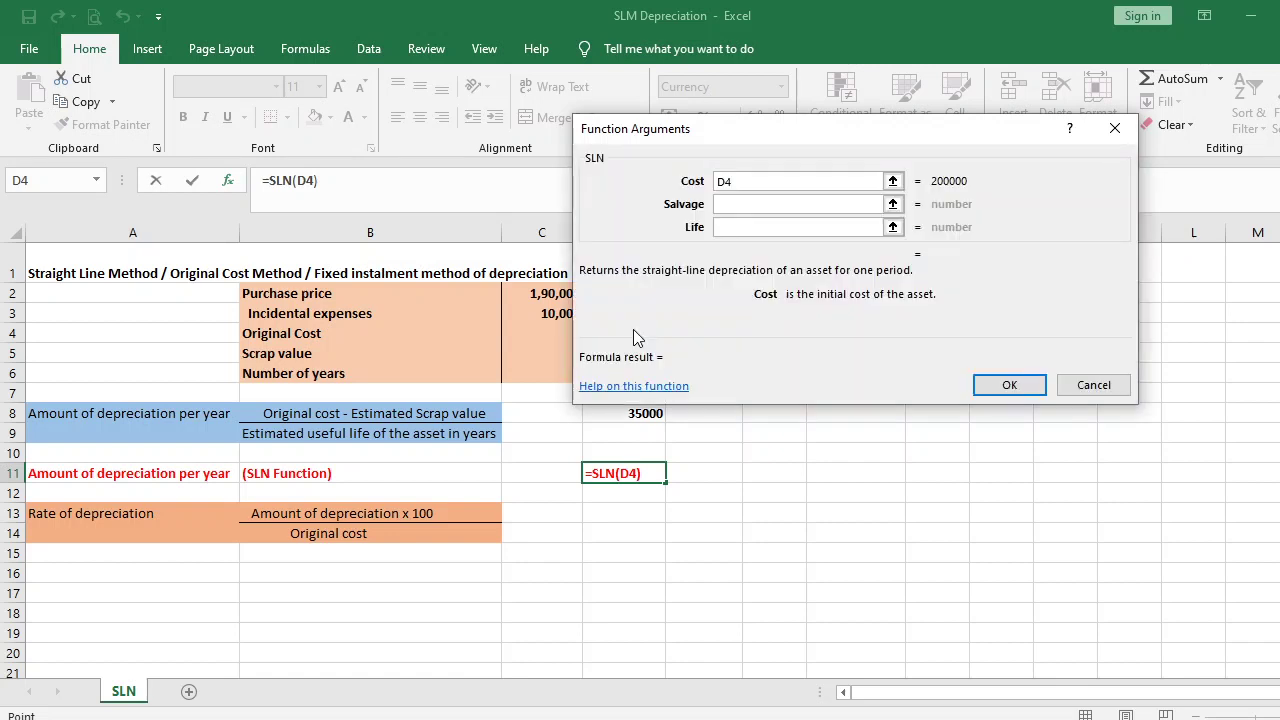
{"action": "left_click", "coordinate": [893, 206]}
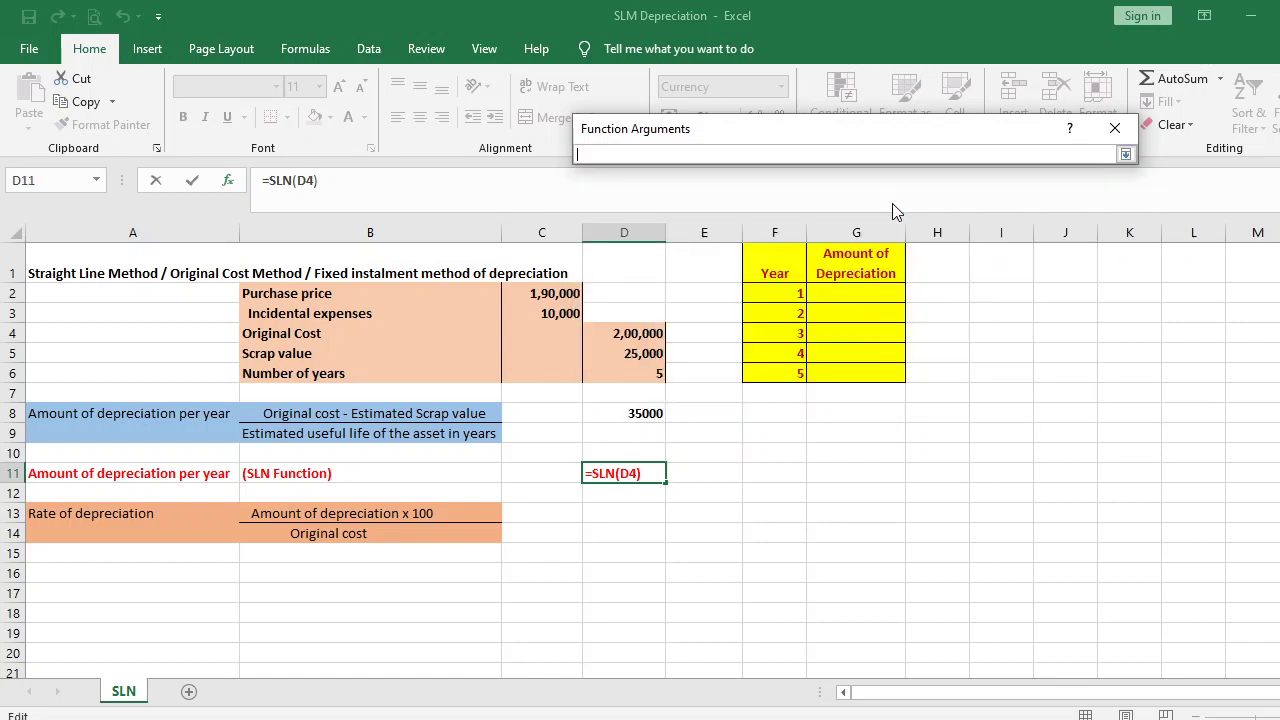
{"action": "left_click", "coordinate": [624, 353]}
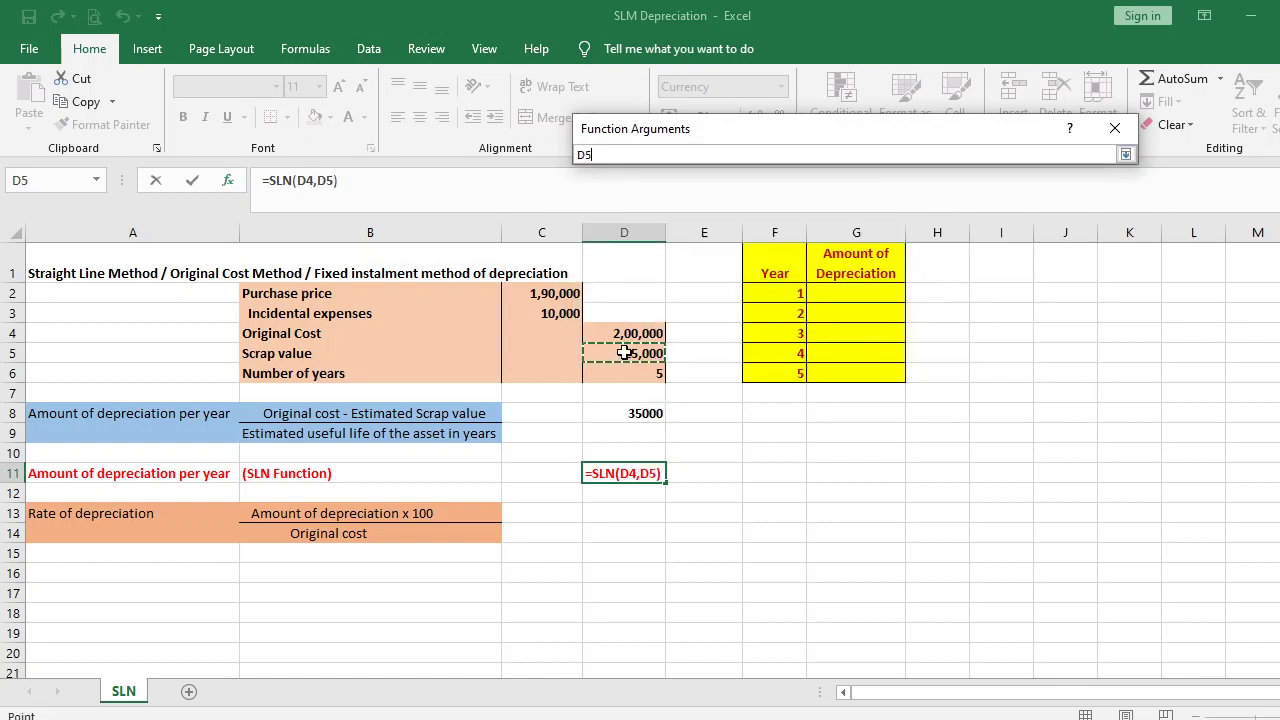
{"action": "key", "text": "Return"}
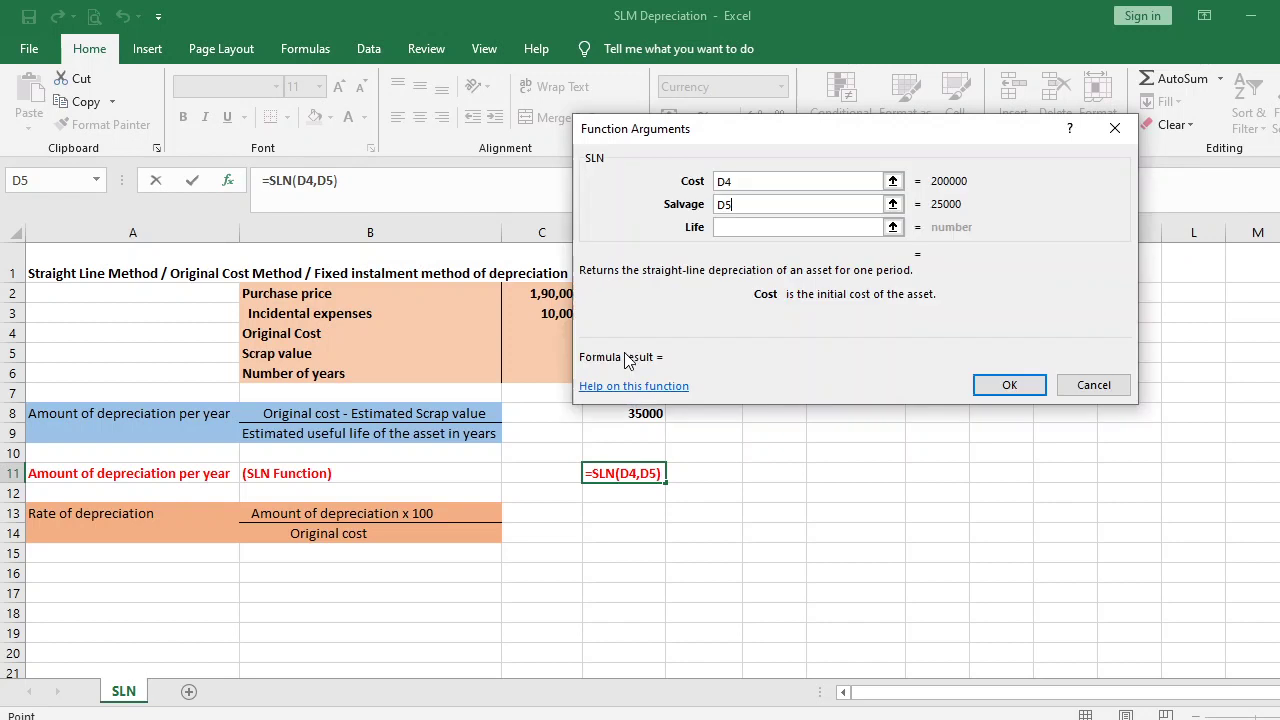
{"action": "left_click", "coordinate": [892, 229]}
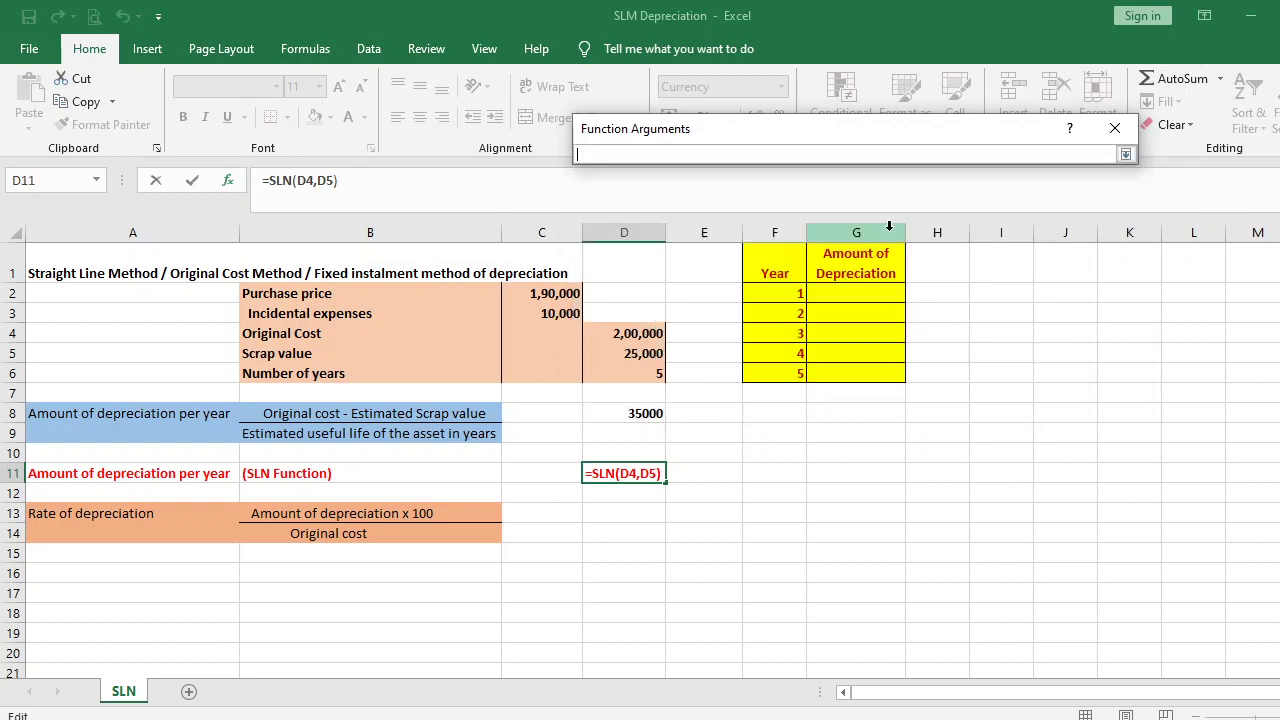
{"action": "left_click", "coordinate": [648, 375]}
{"action": "key", "text": "Return"}
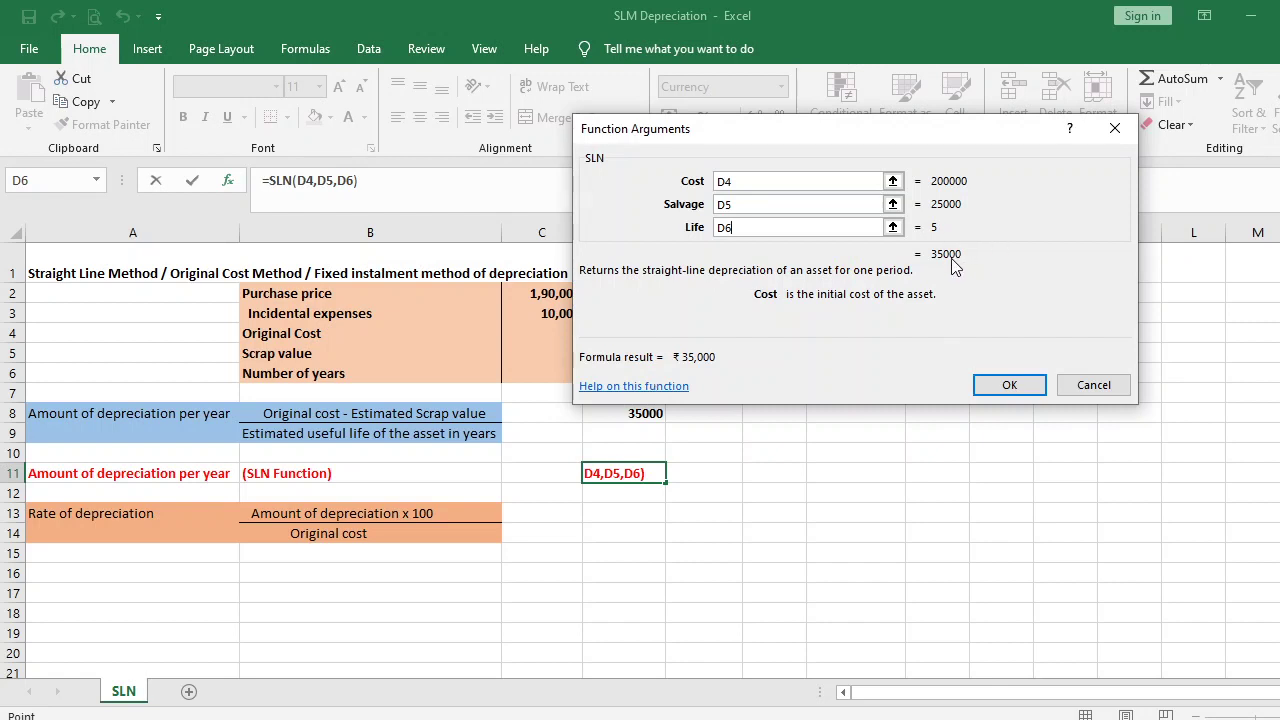
{"action": "left_click", "coordinate": [990, 383]}
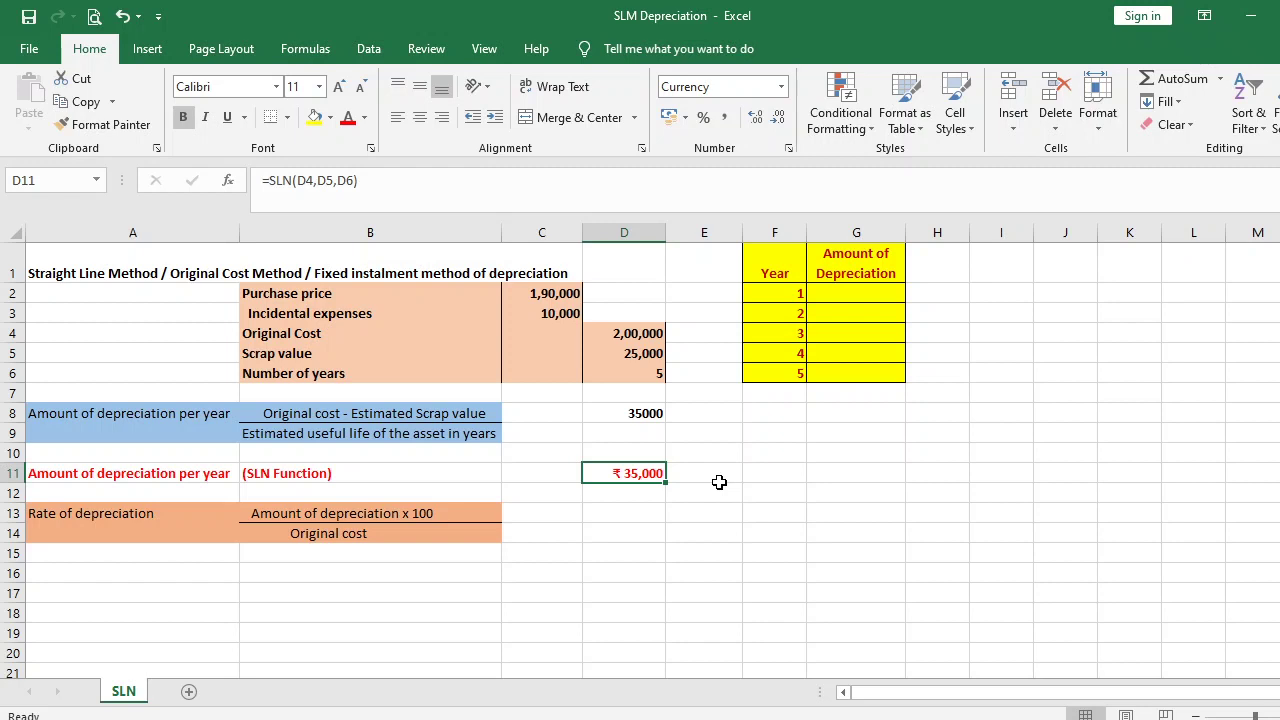
{"action": "left_click", "coordinate": [631, 518]}
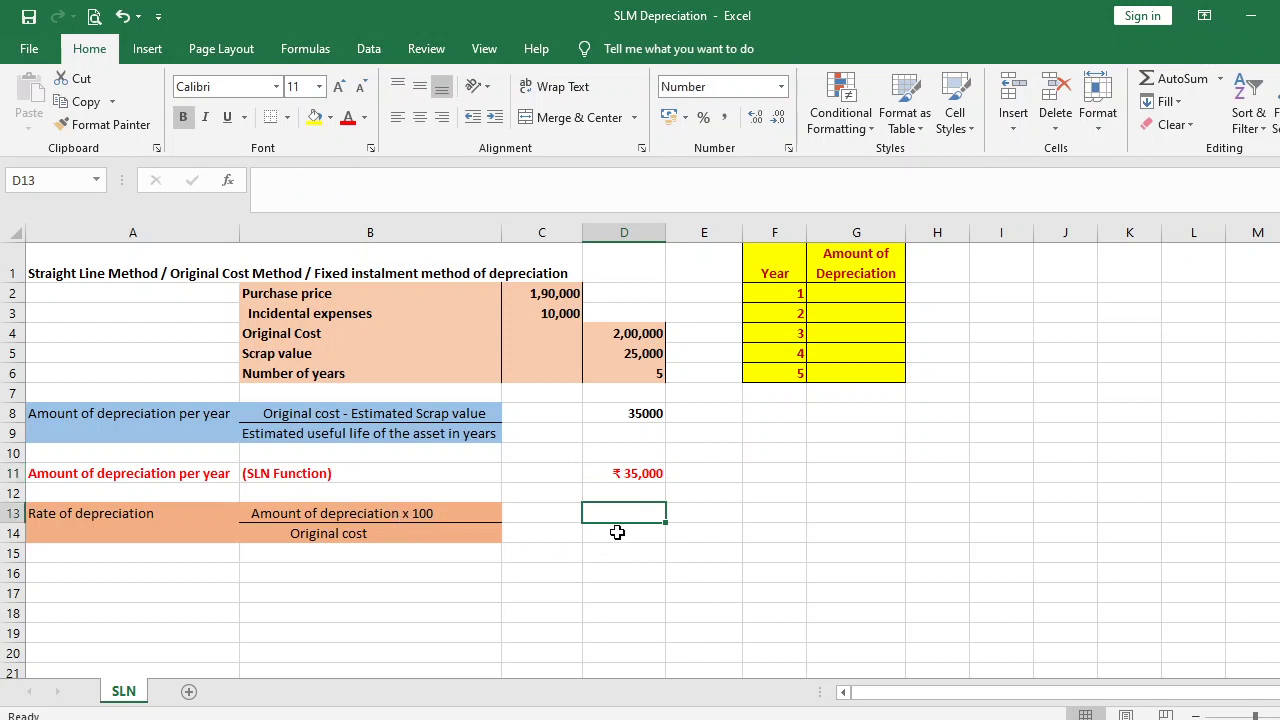
- Enter =D8/D4*100 in D13 so the rate of depreciation shows 17.50
{"action": "type", "text": "="}
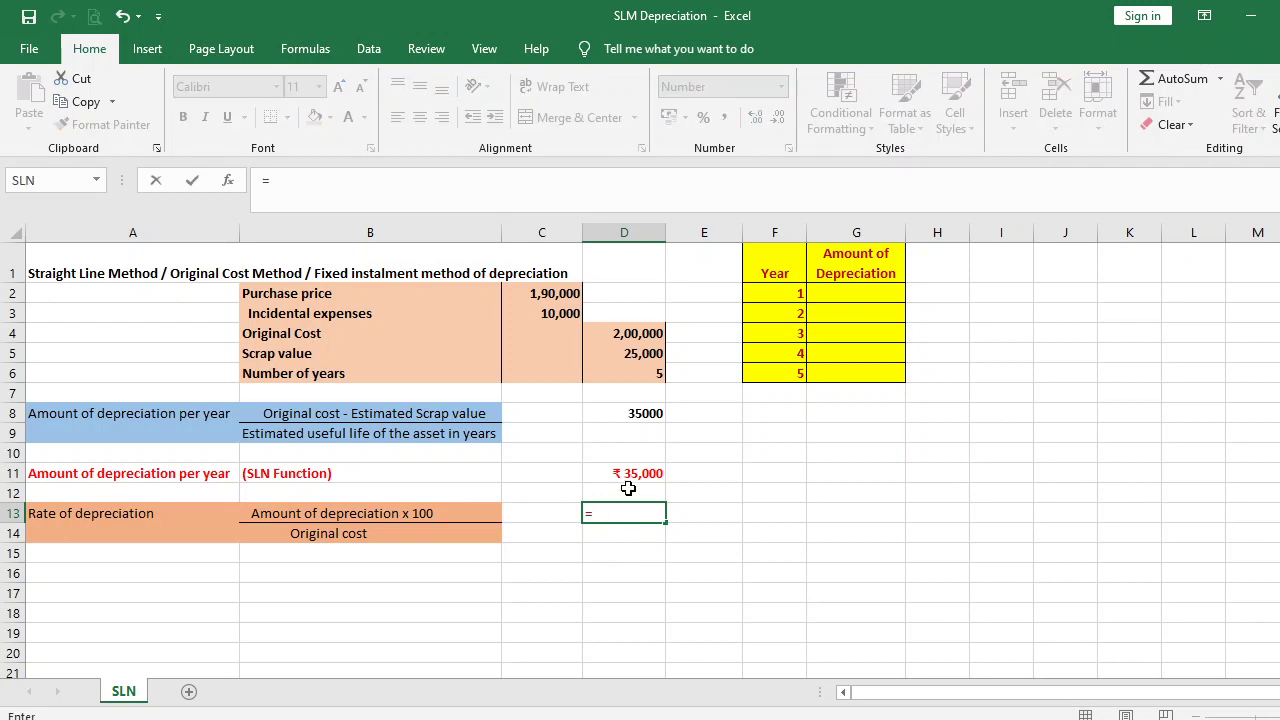
{"action": "left_click", "coordinate": [632, 412]}
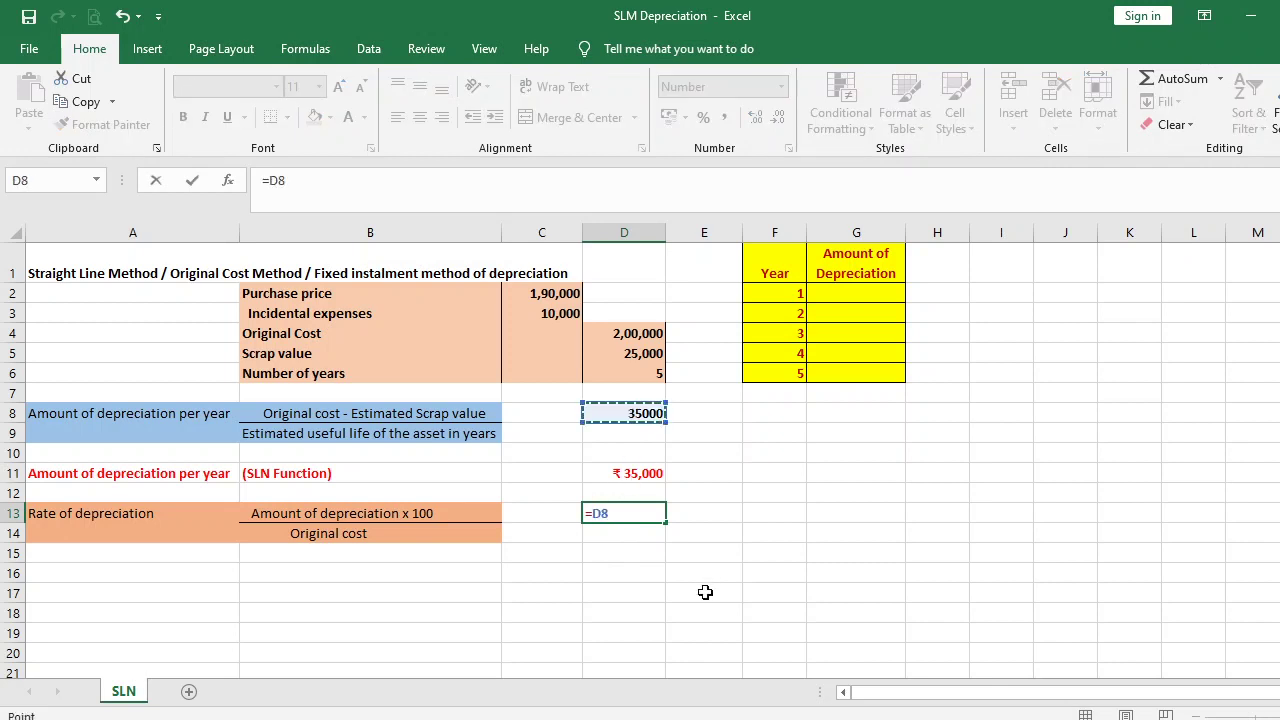
{"action": "type", "text": "/"}
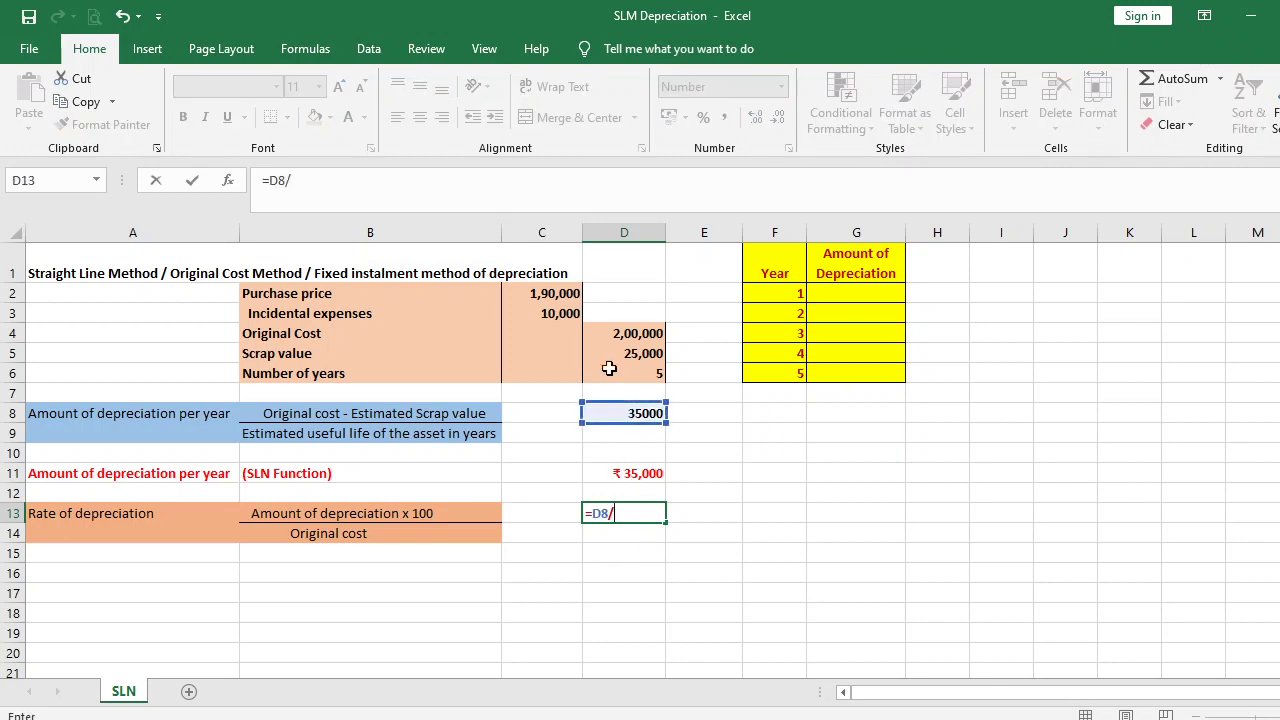
{"action": "left_click", "coordinate": [632, 334]}
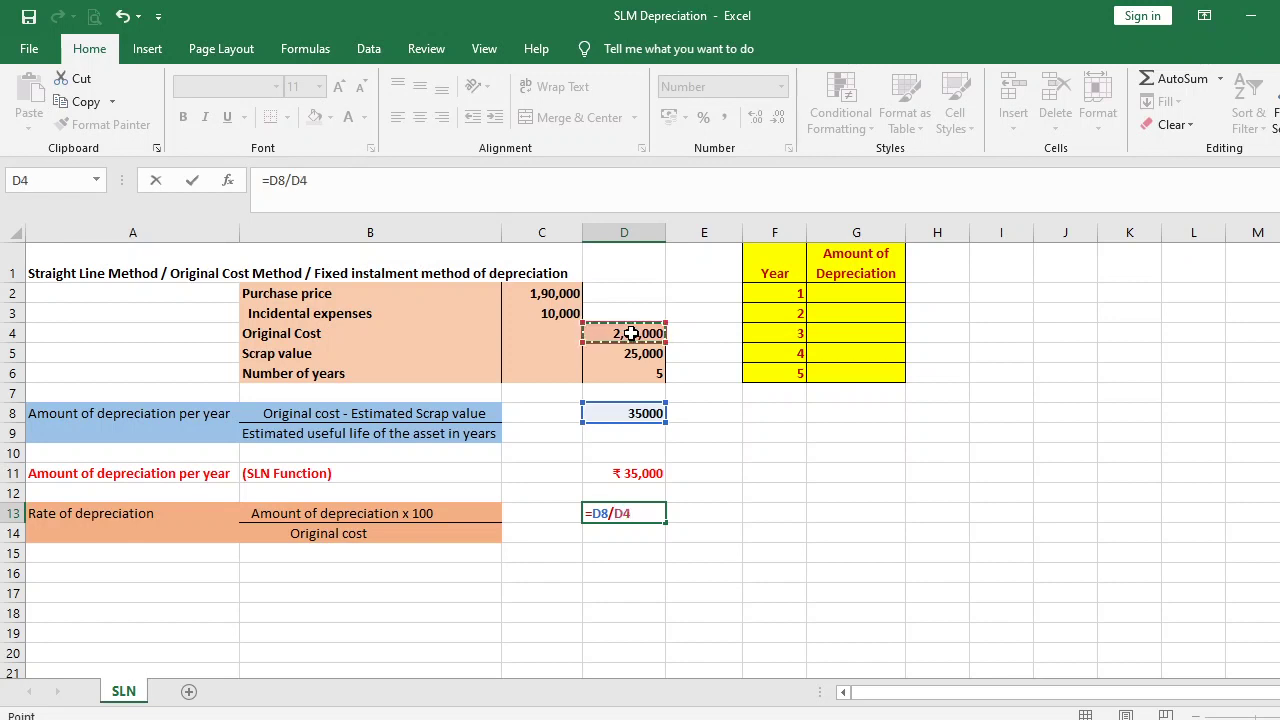
{"action": "type", "text": "*100"}
{"action": "key", "text": "Return"}
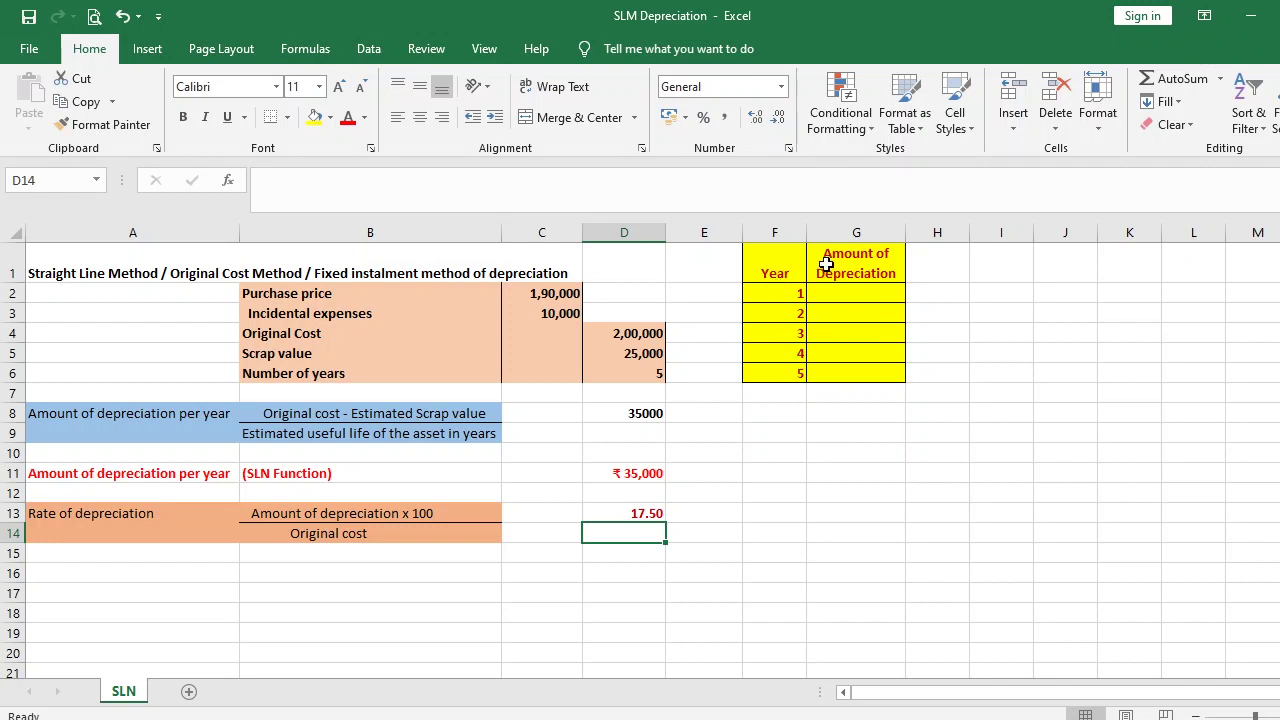
- Link G2 to the yearly depreciation with =$D8, showing ₹ 35,000
{"action": "left_click", "coordinate": [838, 296]}
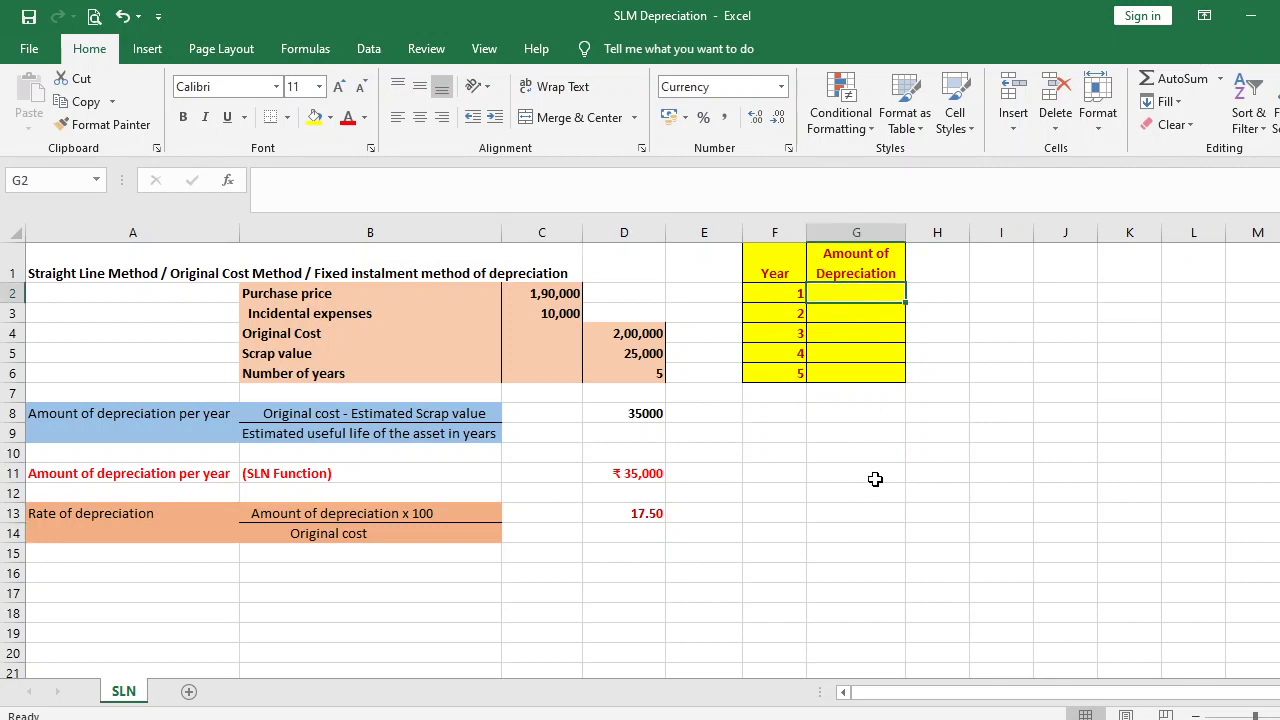
{"action": "type", "text": "="}
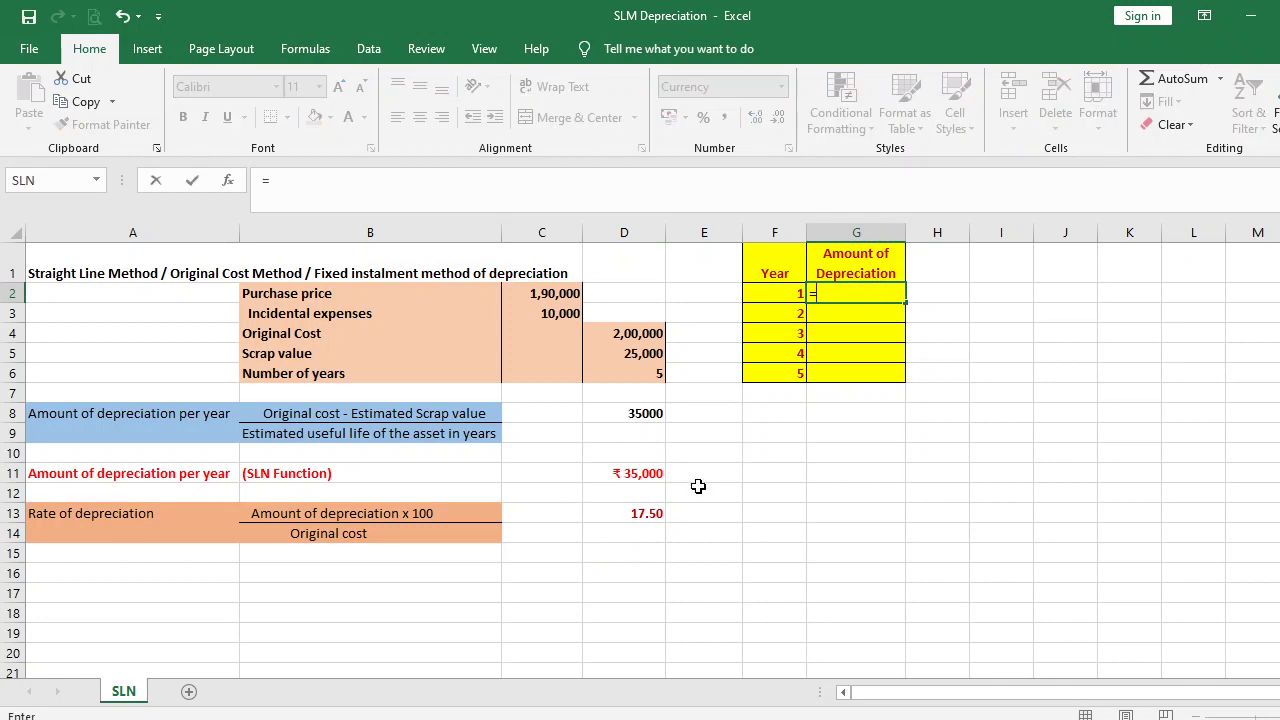
{"action": "left_click", "coordinate": [649, 416]}
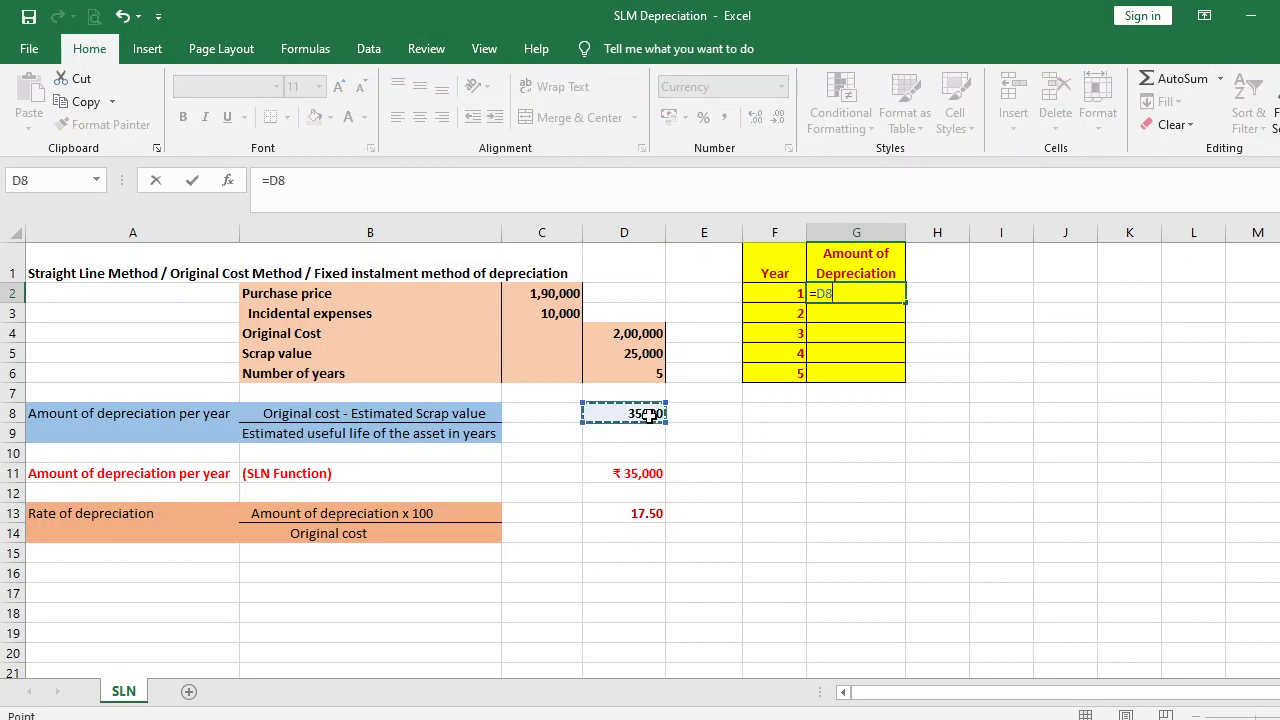
{"action": "key", "text": "Return"}
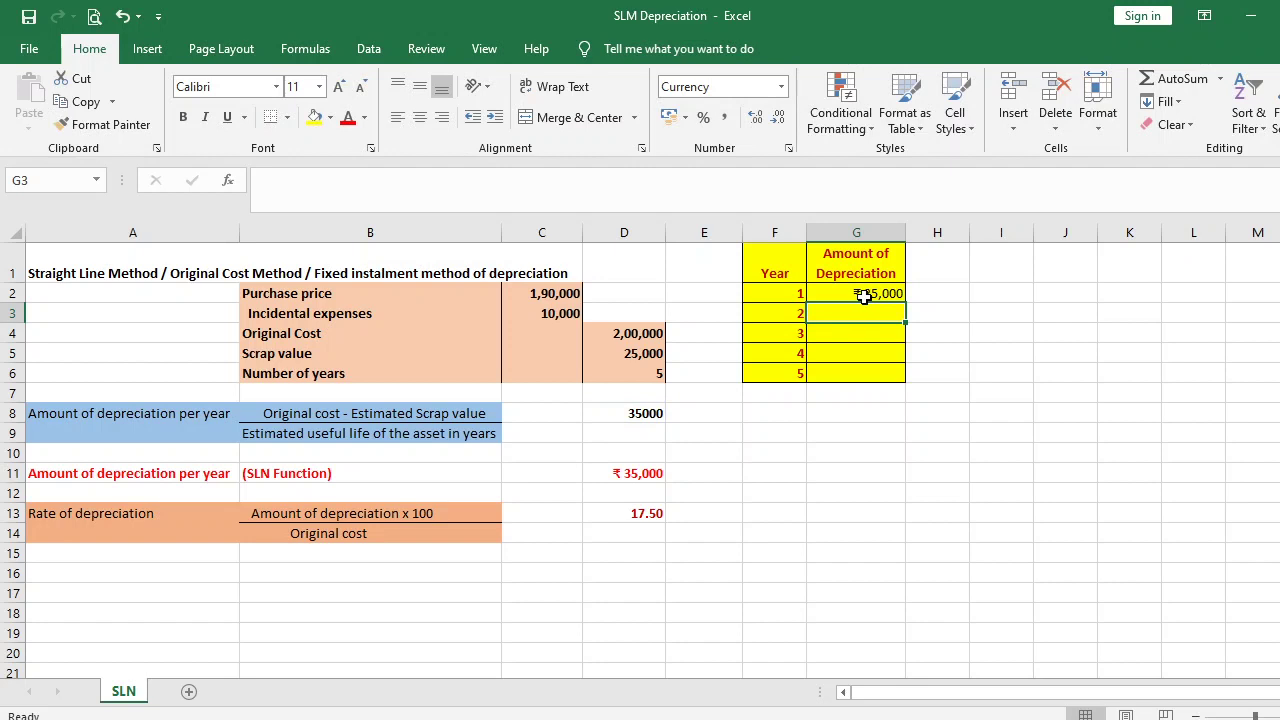
{"action": "left_click", "coordinate": [851, 294]}
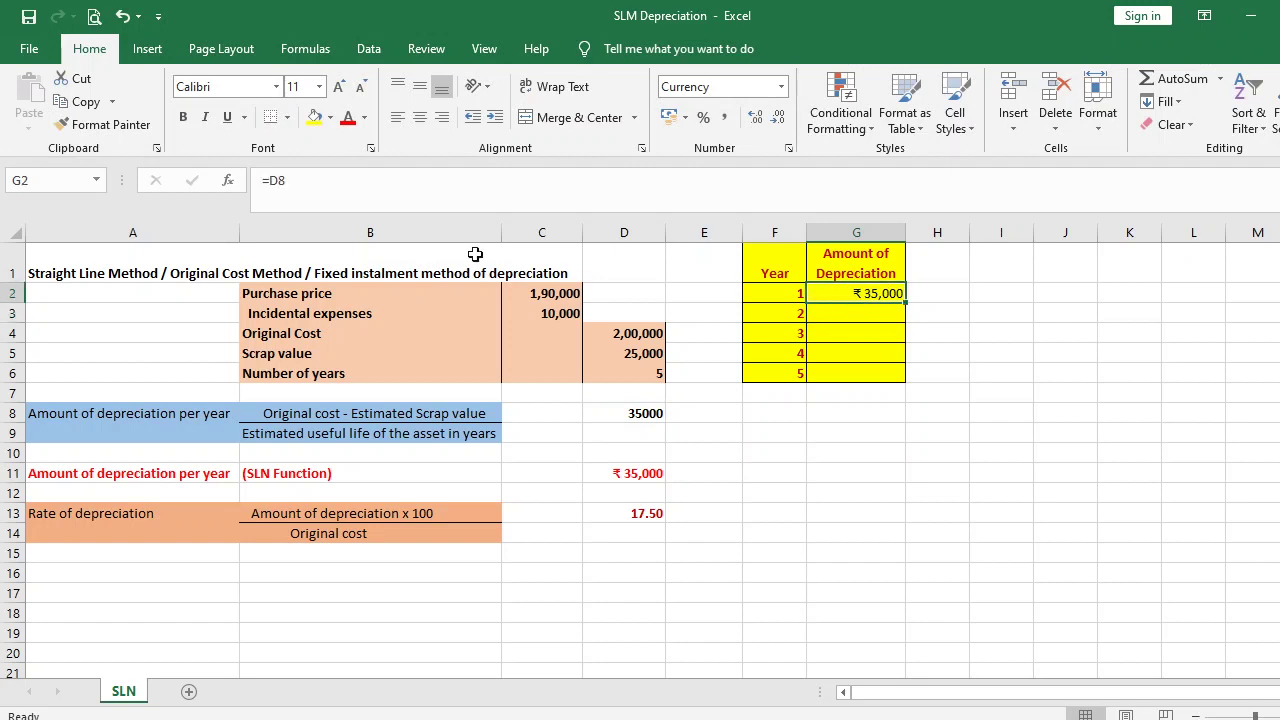
{"action": "left_click", "coordinate": [276, 180]}
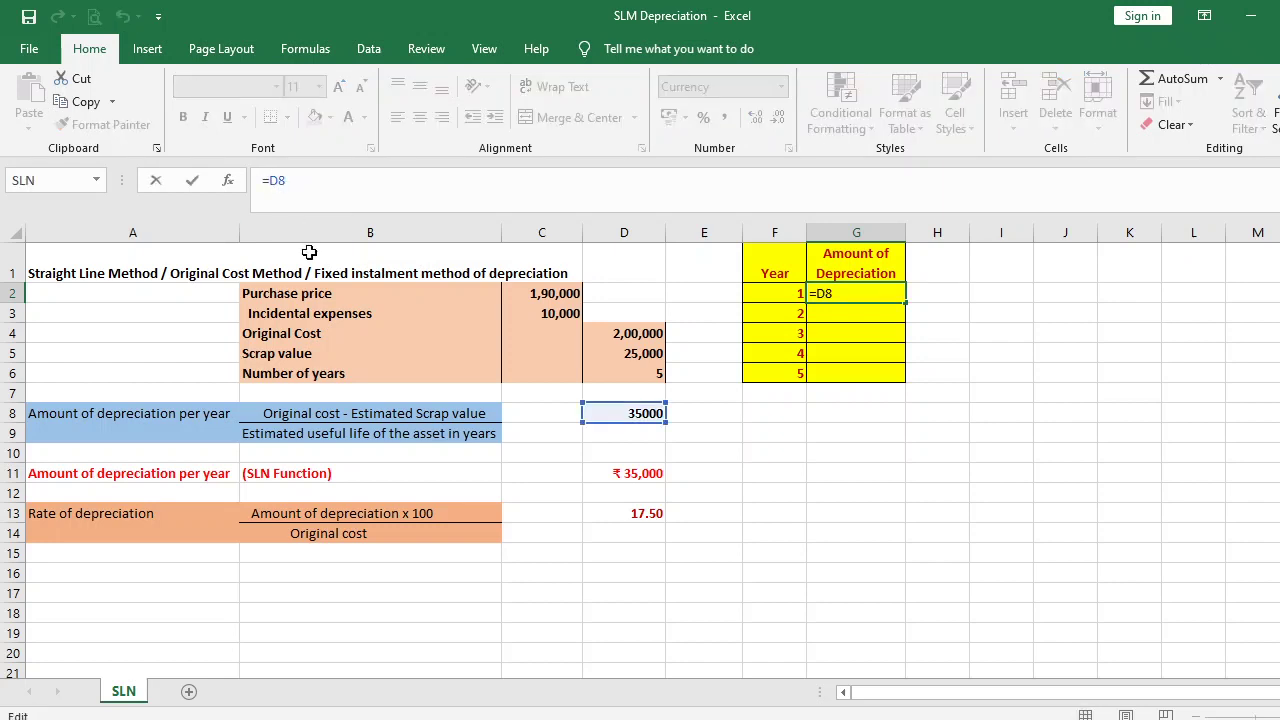
{"action": "type", "text": "$"}
{"action": "key", "text": "Return"}
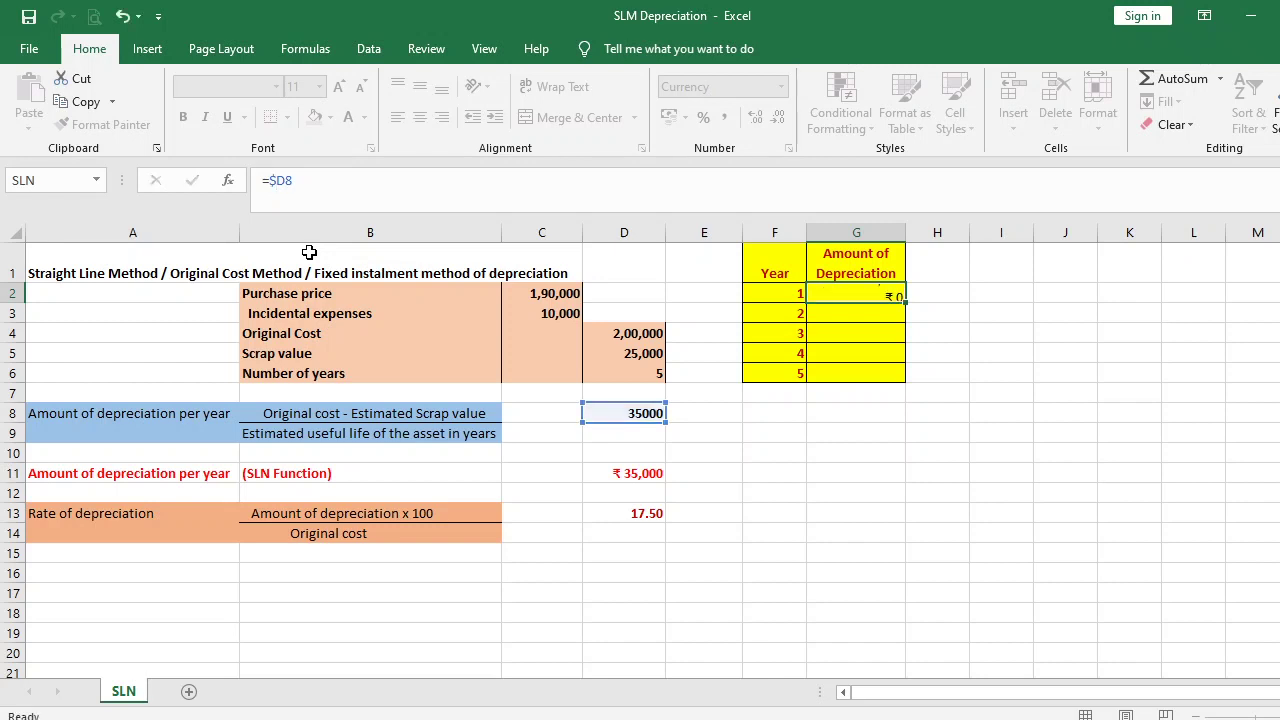
- Copy G2 into G3, then anchor G2's reference to row 8 as =D$8
{"action": "left_click", "coordinate": [828, 292]}
{"action": "key", "text": "ctrl+c"}
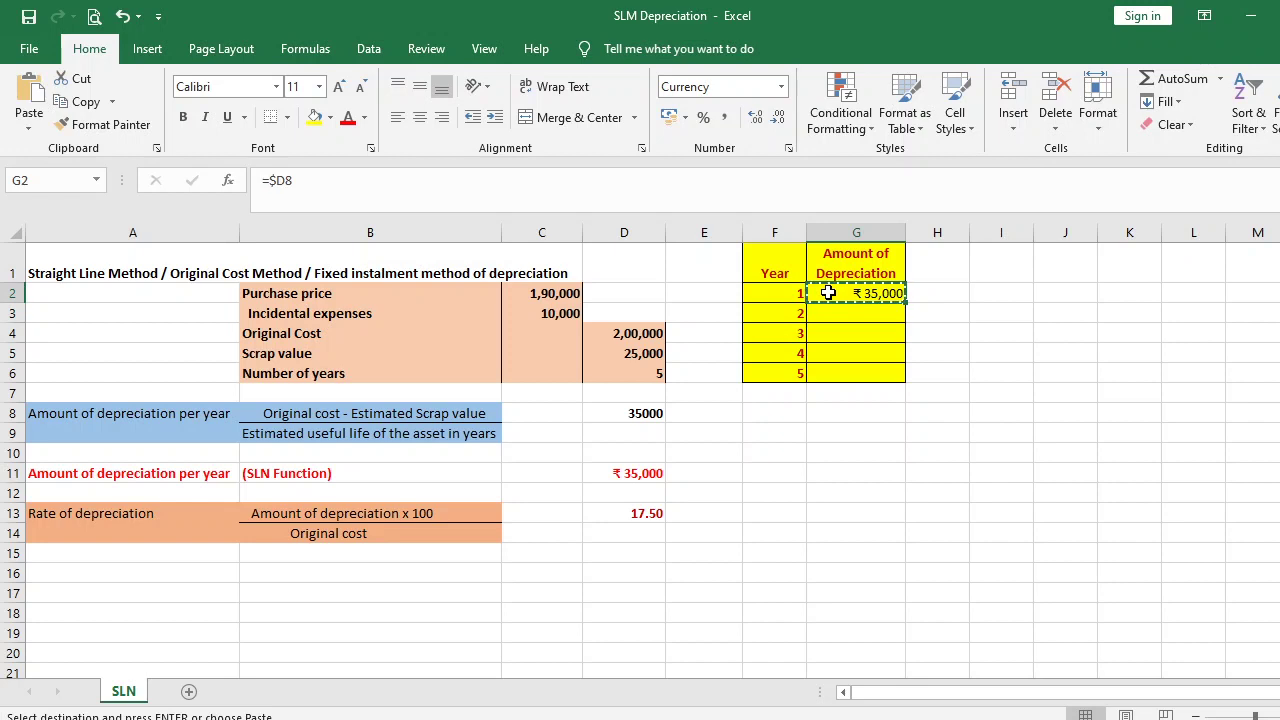
{"action": "key", "text": "Down"}
{"action": "key", "text": "ctrl+v"}
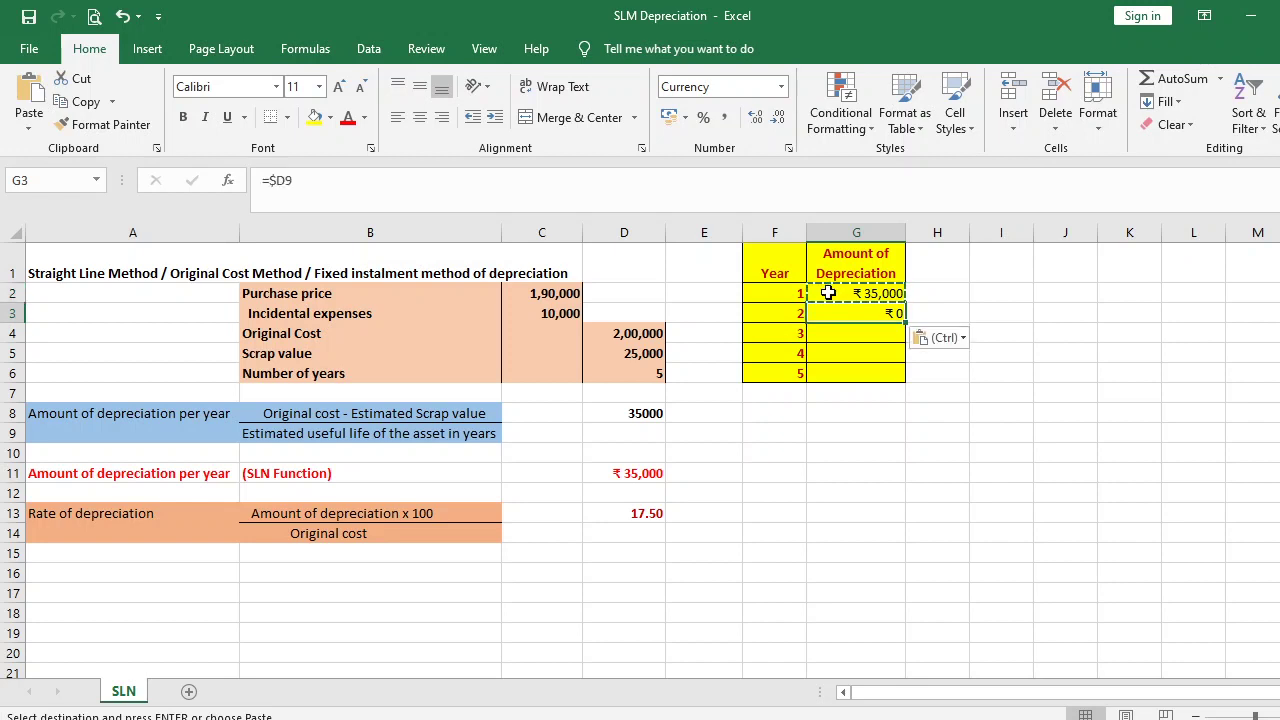
{"action": "left_click", "coordinate": [841, 288]}
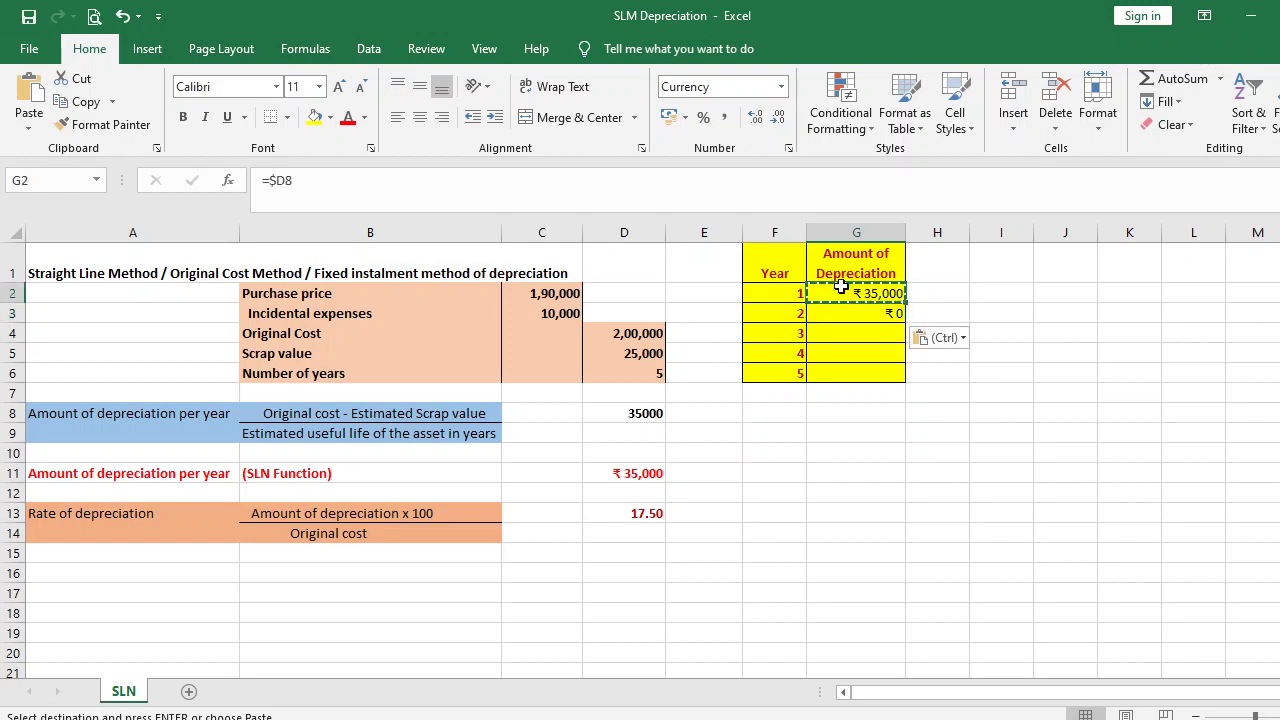
{"action": "left_click", "coordinate": [283, 180]}
{"action": "key", "text": "F4"}
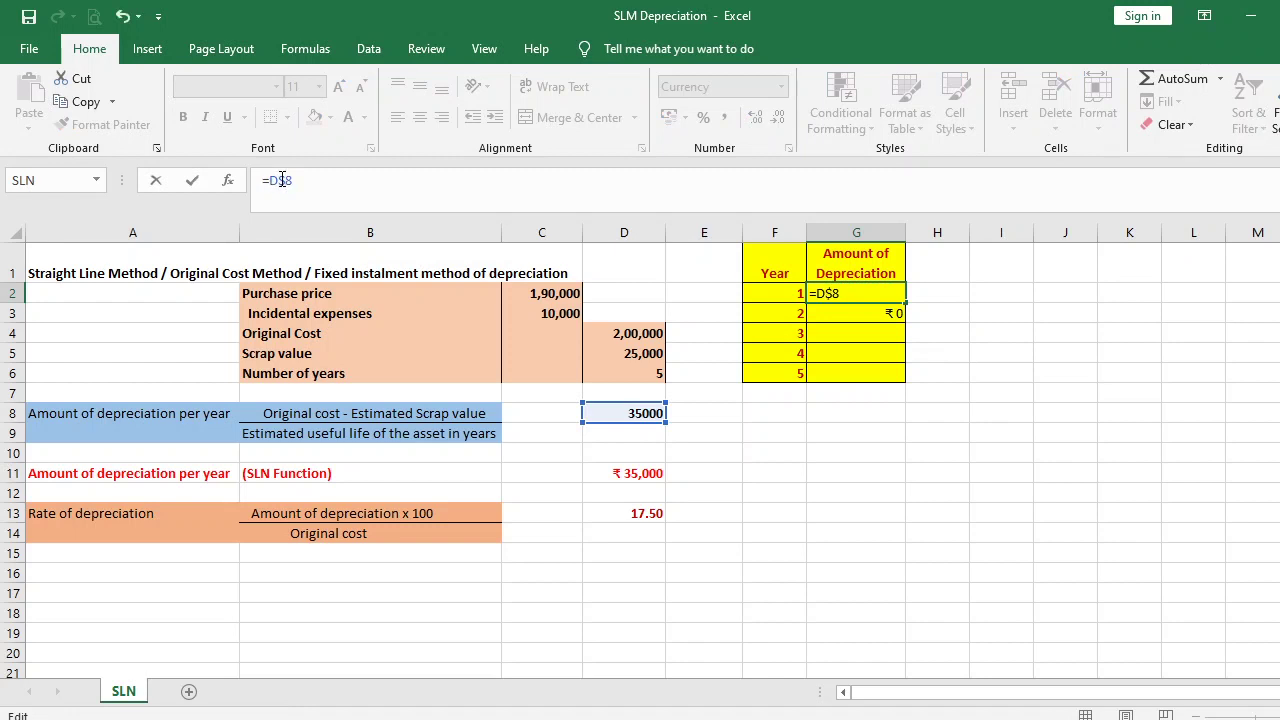
{"action": "key", "text": "Return"}
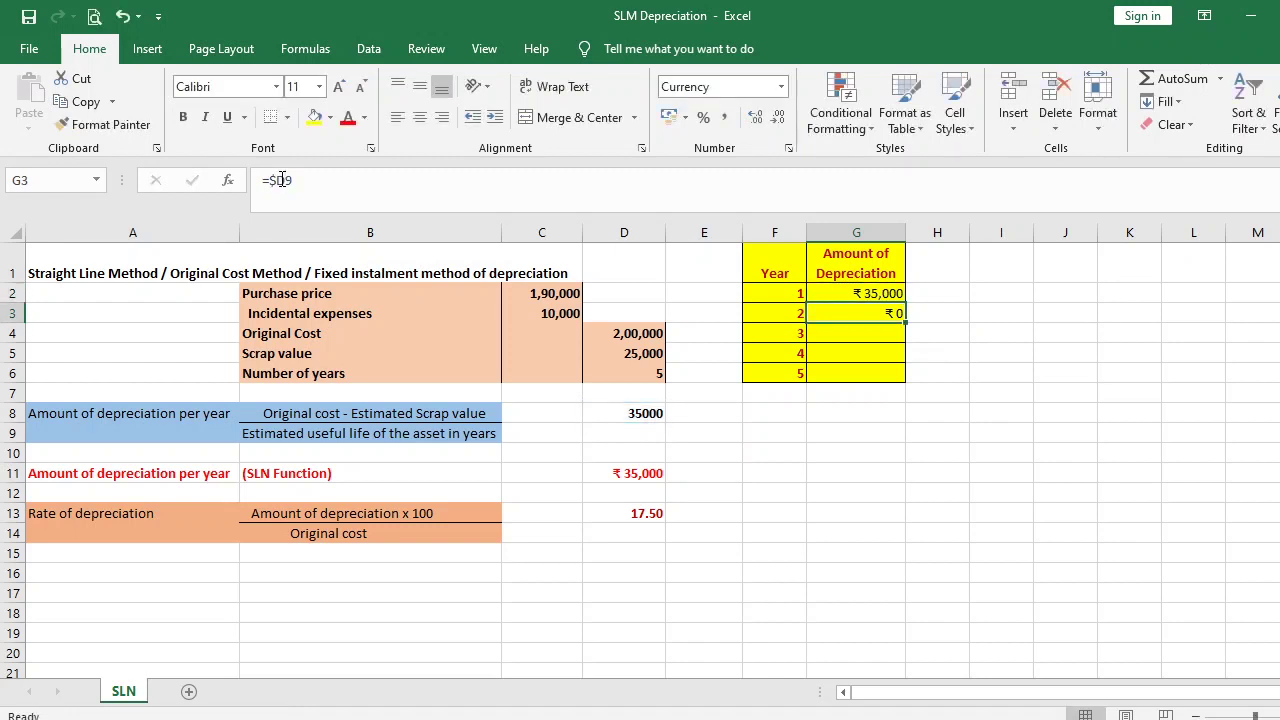
- Copy G2's =D$8 formula into G3:G6 so every year shows ₹ 35,000
{"action": "left_click", "coordinate": [841, 291]}
{"action": "key", "text": "ctrl+c"}
{"action": "key", "text": "Down"}
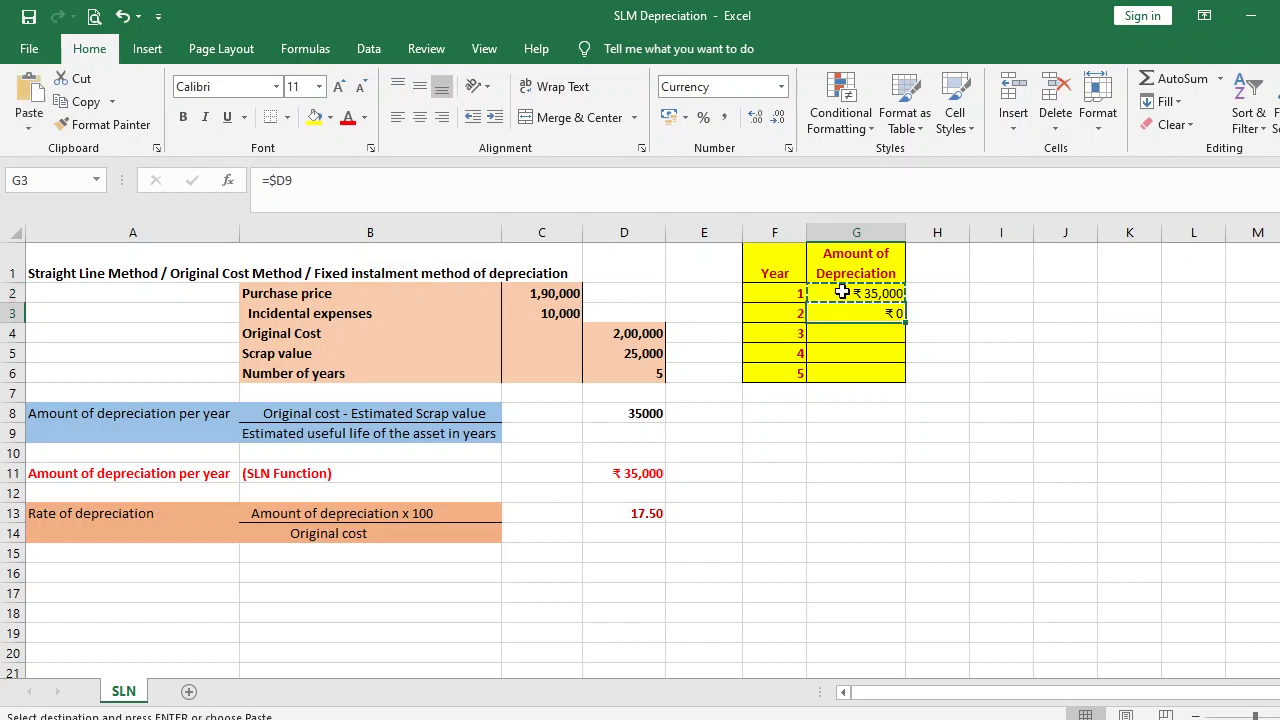
{"action": "key", "text": "shift+Down"}
{"action": "key", "text": "shift+Down"}
{"action": "key", "text": "shift+Down"}
{"action": "key", "text": "ctrl+v"}
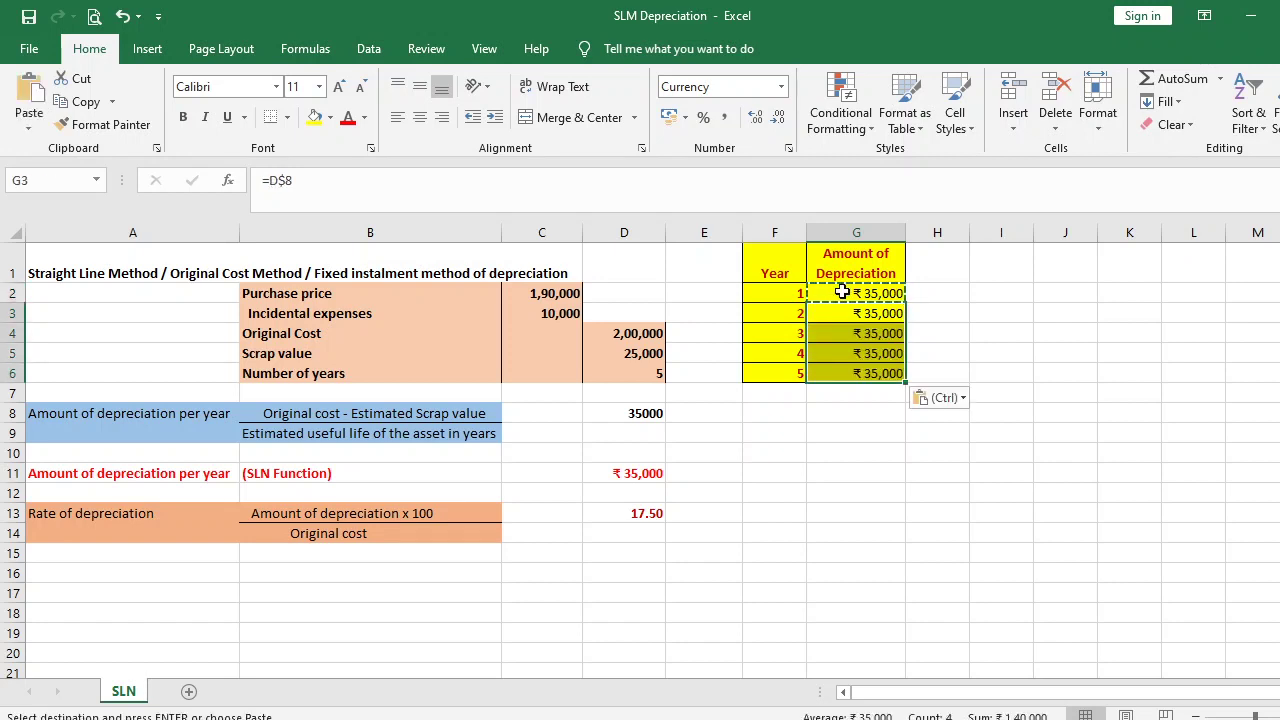
{"action": "key", "text": "Escape"}
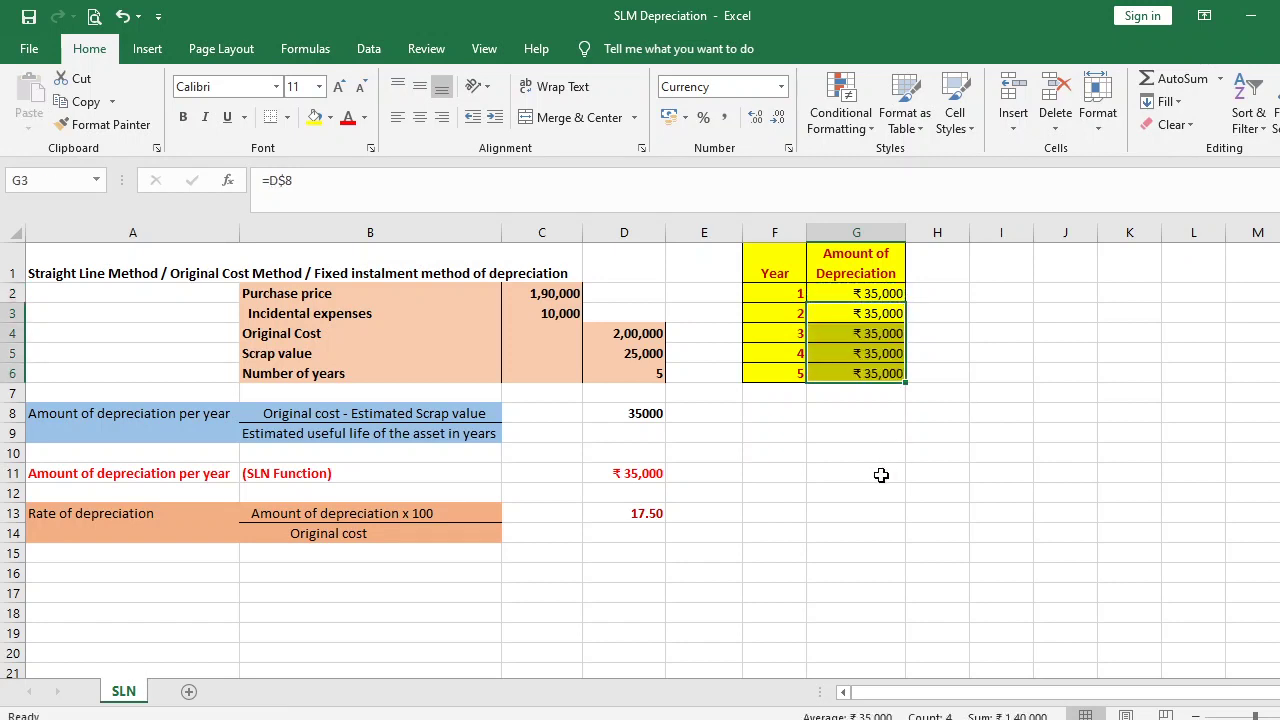
{"action": "left_click", "coordinate": [843, 295]}
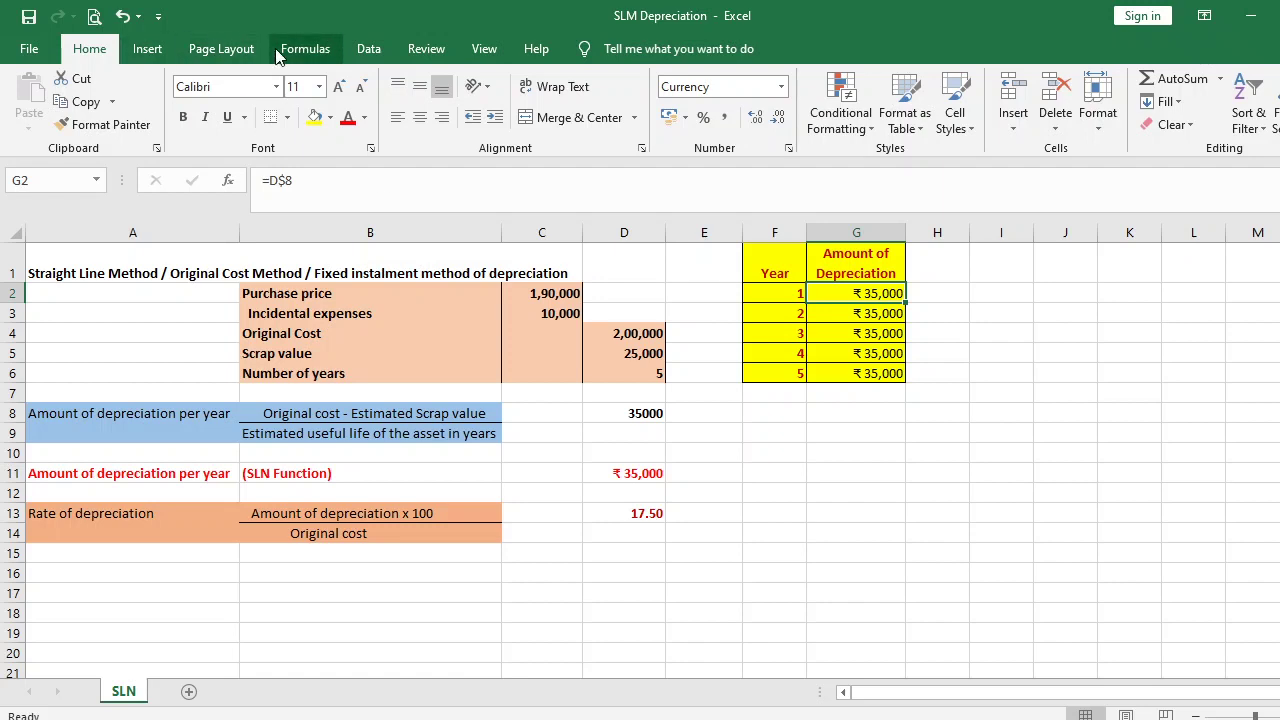
- Select the Year and Amount of Depreciation table F1:G6 for charting
{"action": "left_click", "coordinate": [148, 50]}
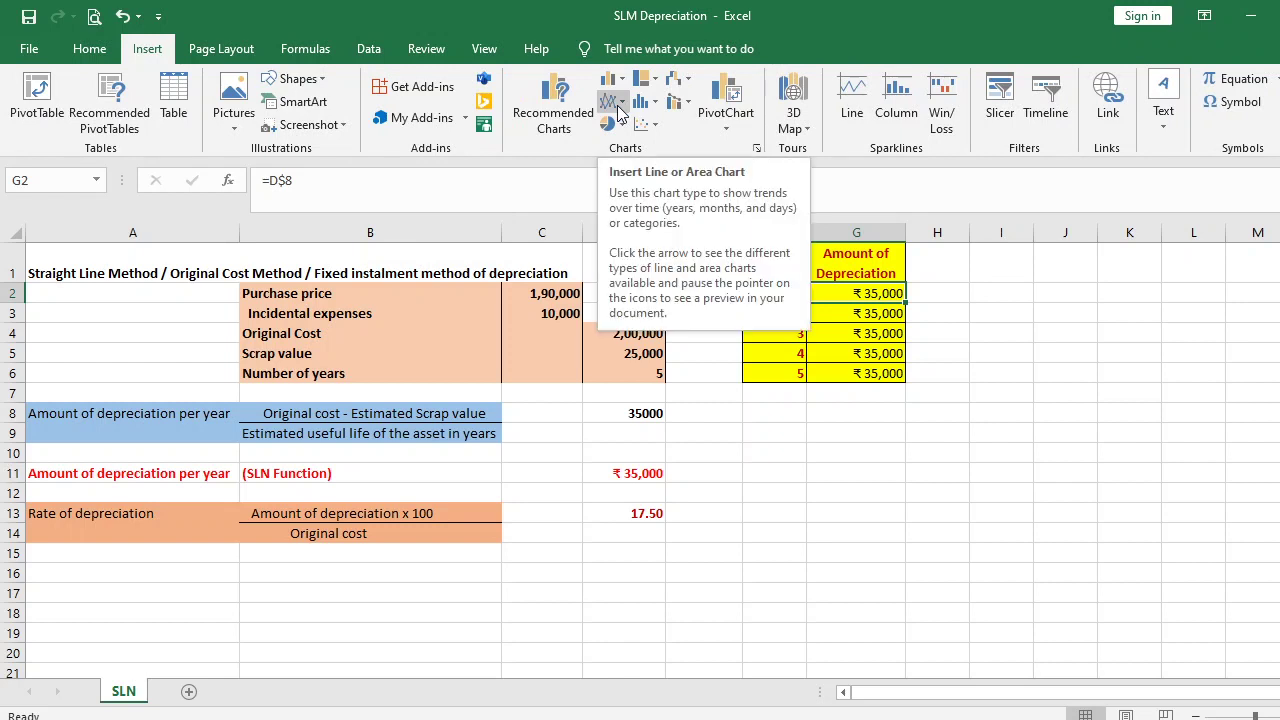
{"action": "left_click", "coordinate": [619, 108]}
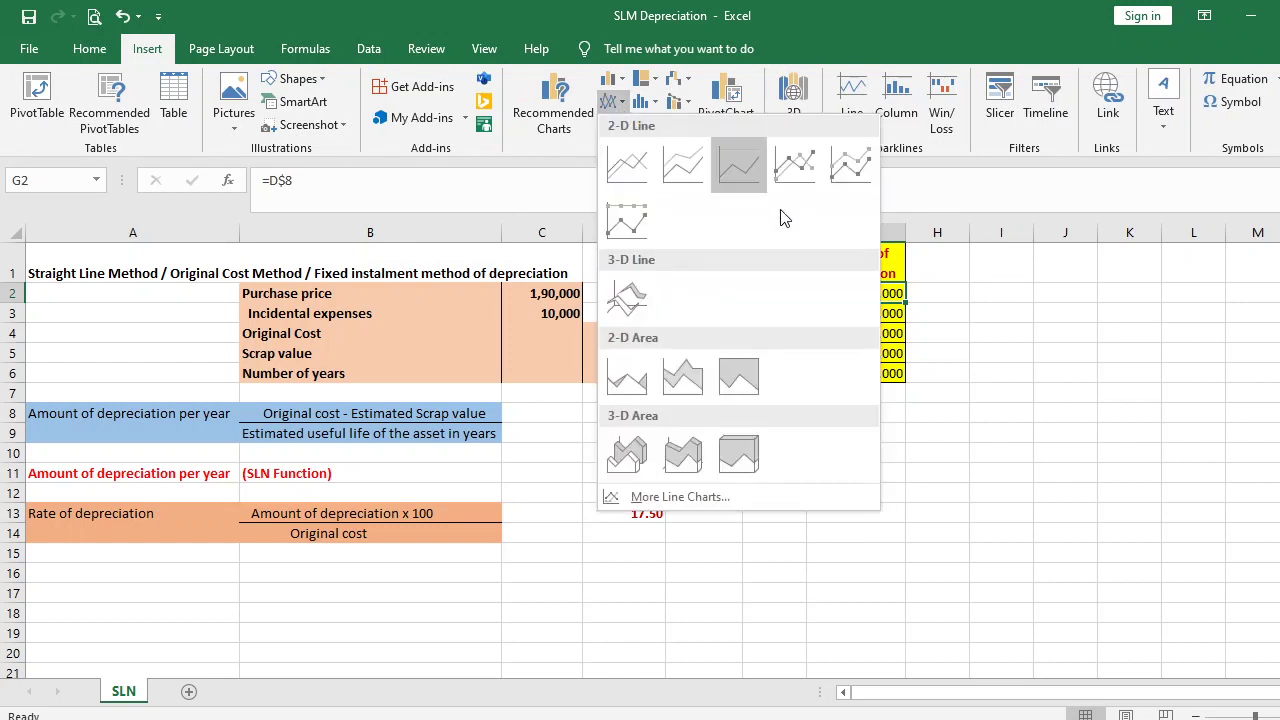
{"action": "left_click", "coordinate": [928, 273]}
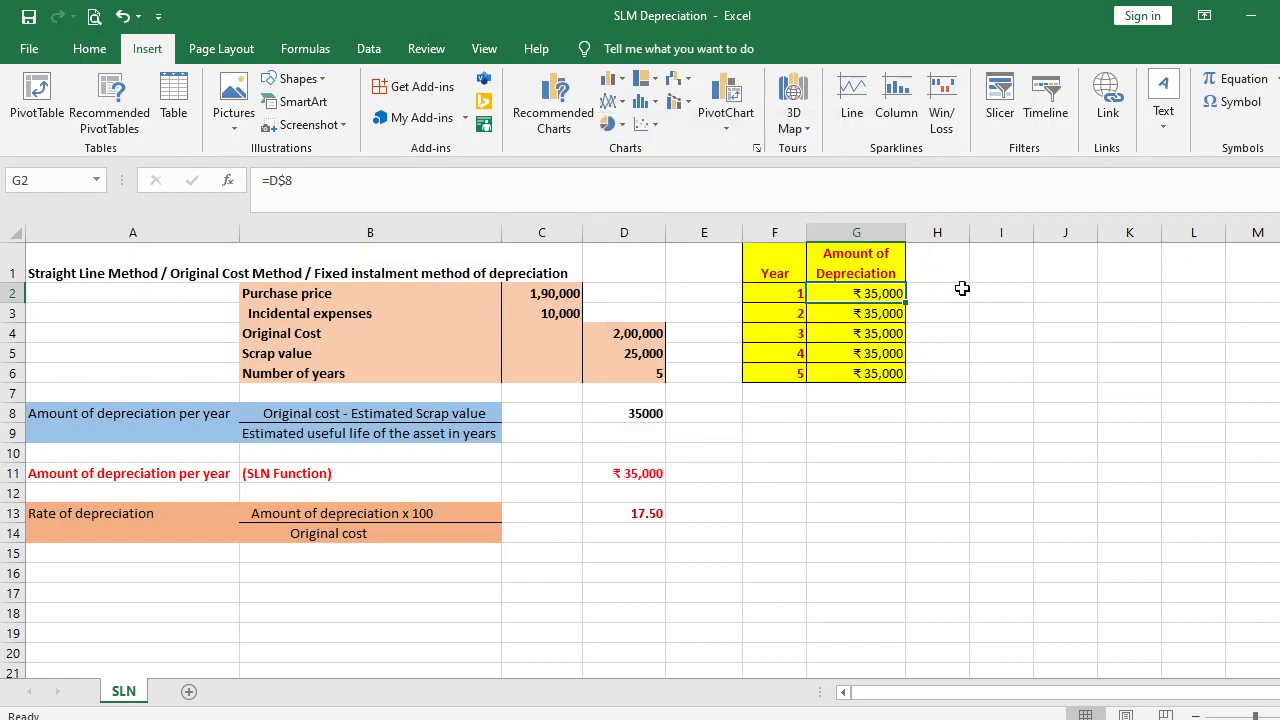
{"action": "left_click", "coordinate": [795, 262]}
{"action": "key", "text": "shift+Down"}
{"action": "key", "text": "shift+Down"}
{"action": "key", "text": "shift+Down"}
{"action": "key", "text": "shift+Down"}
{"action": "key", "text": "shift+Down"}
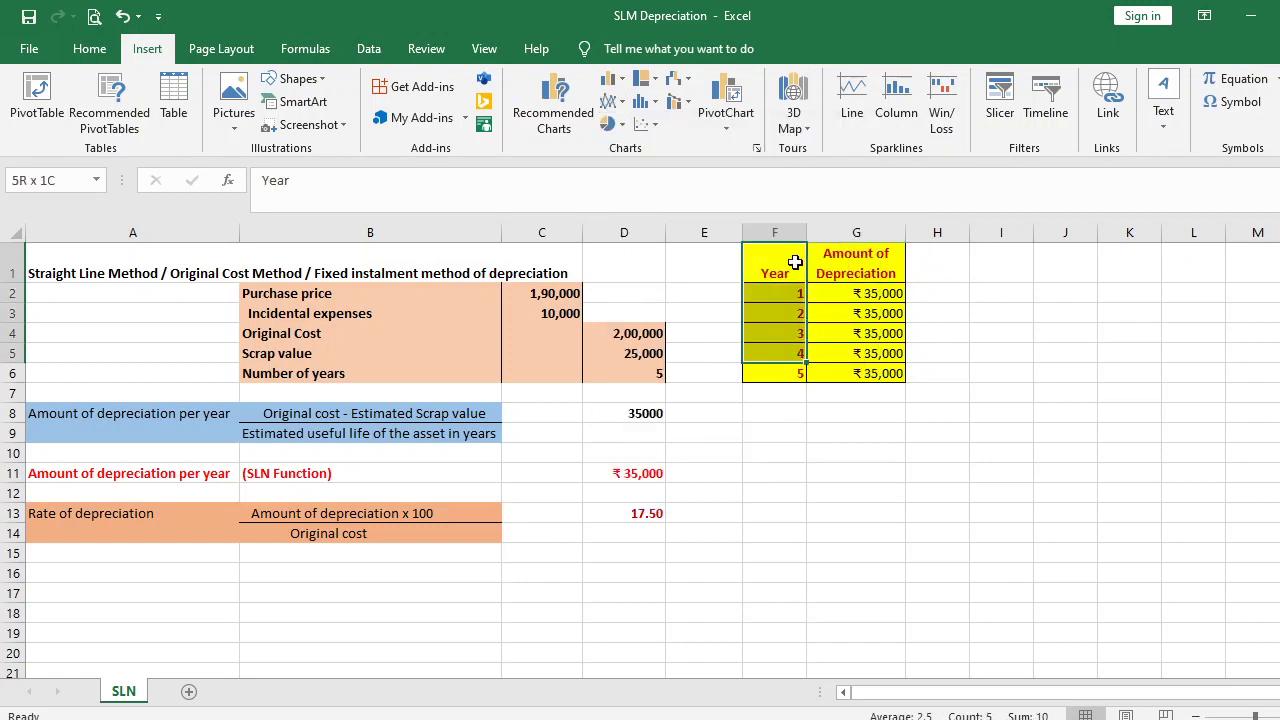
{"action": "key", "text": "shift+Right"}
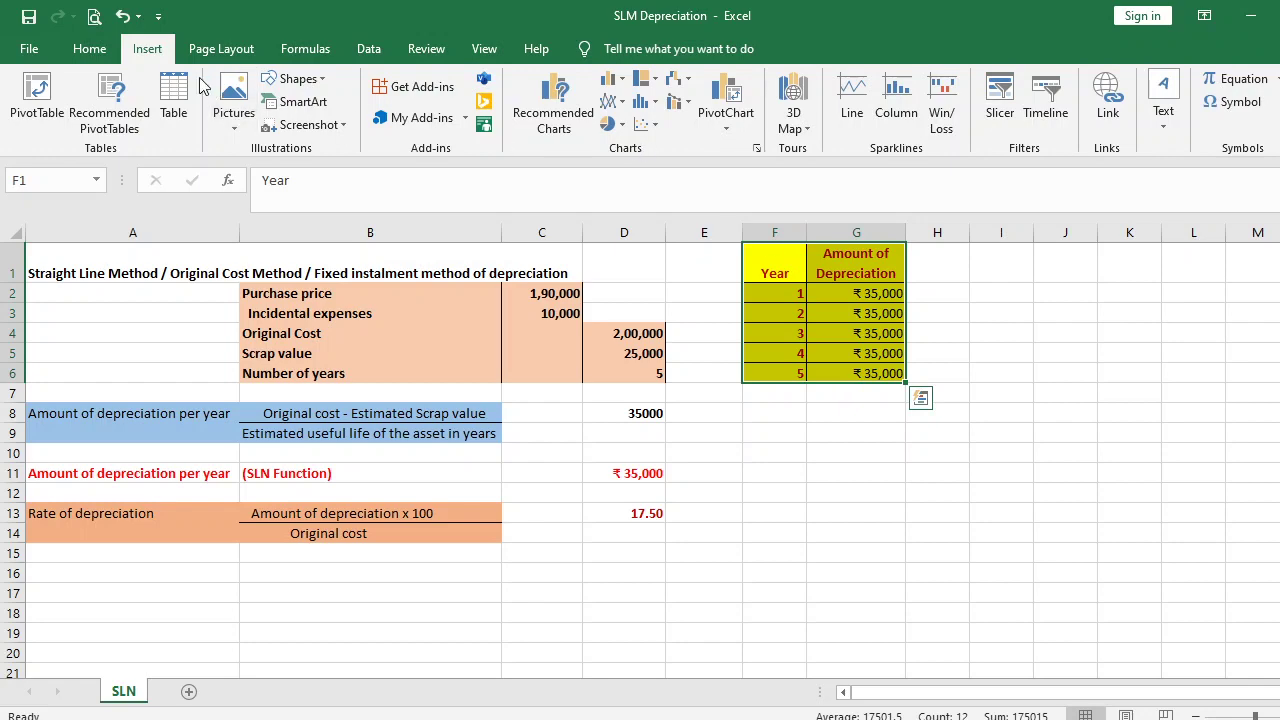
- Insert a 2-D line chart of the table and place it below the table
{"action": "left_click", "coordinate": [613, 103]}
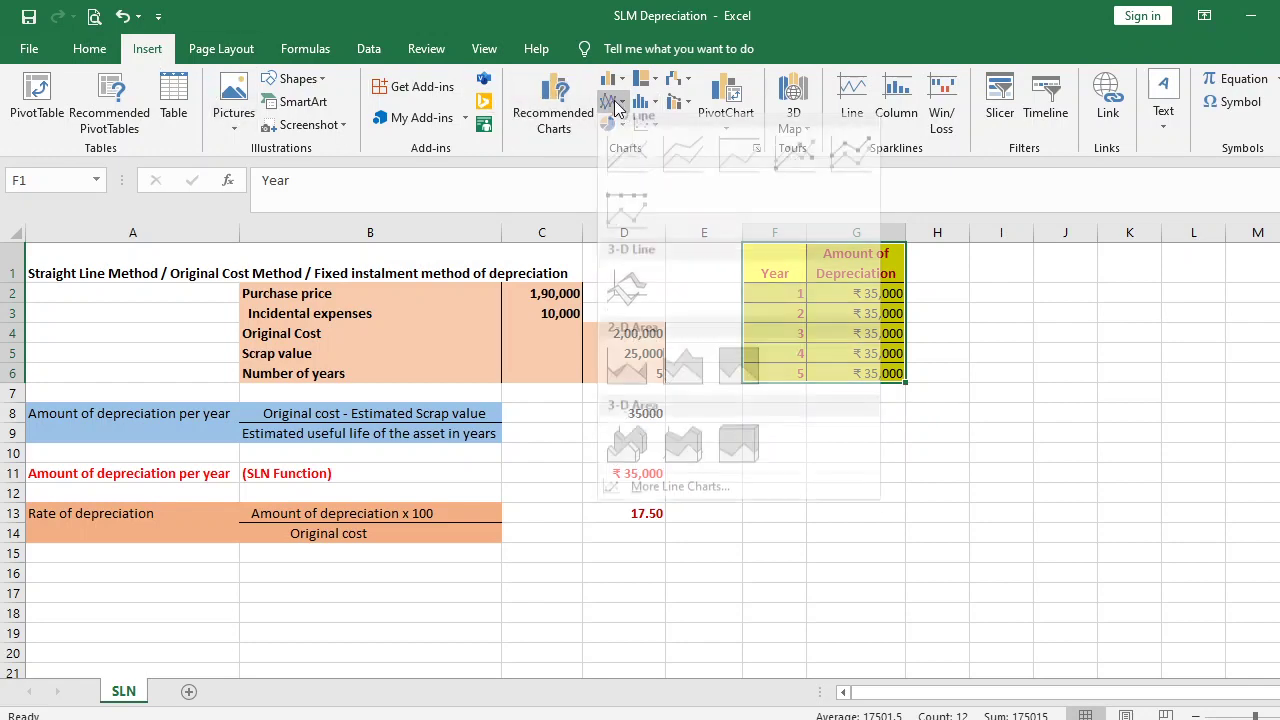
{"action": "left_click", "coordinate": [630, 180]}
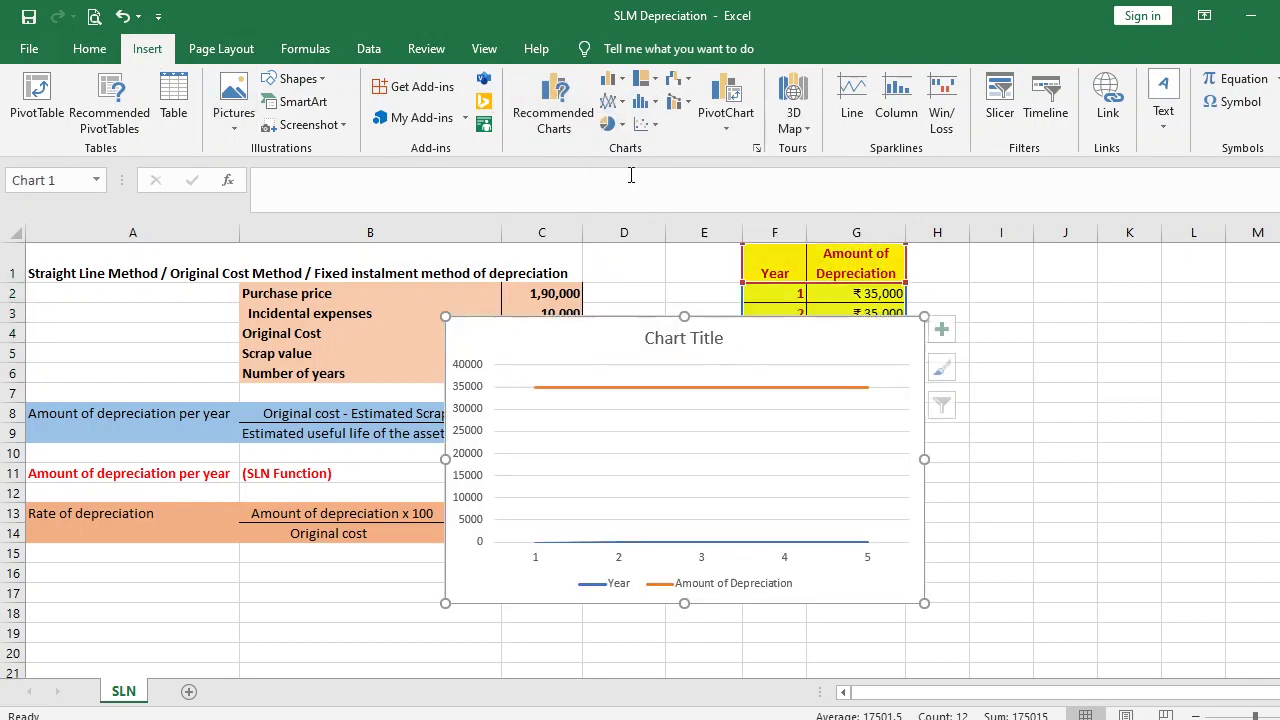
{"action": "left_click_drag", "start_coordinate": [778, 336], "coordinate": [1069, 410]}
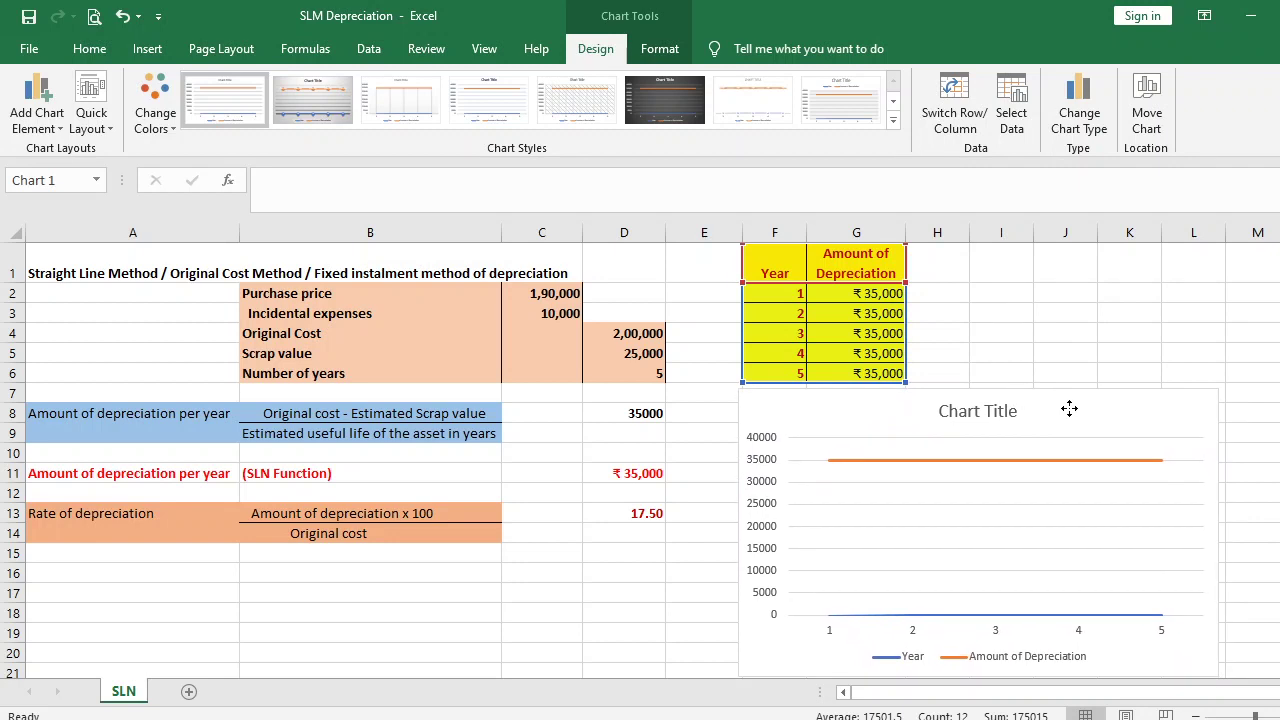
{"action": "left_click", "coordinate": [1054, 314]}
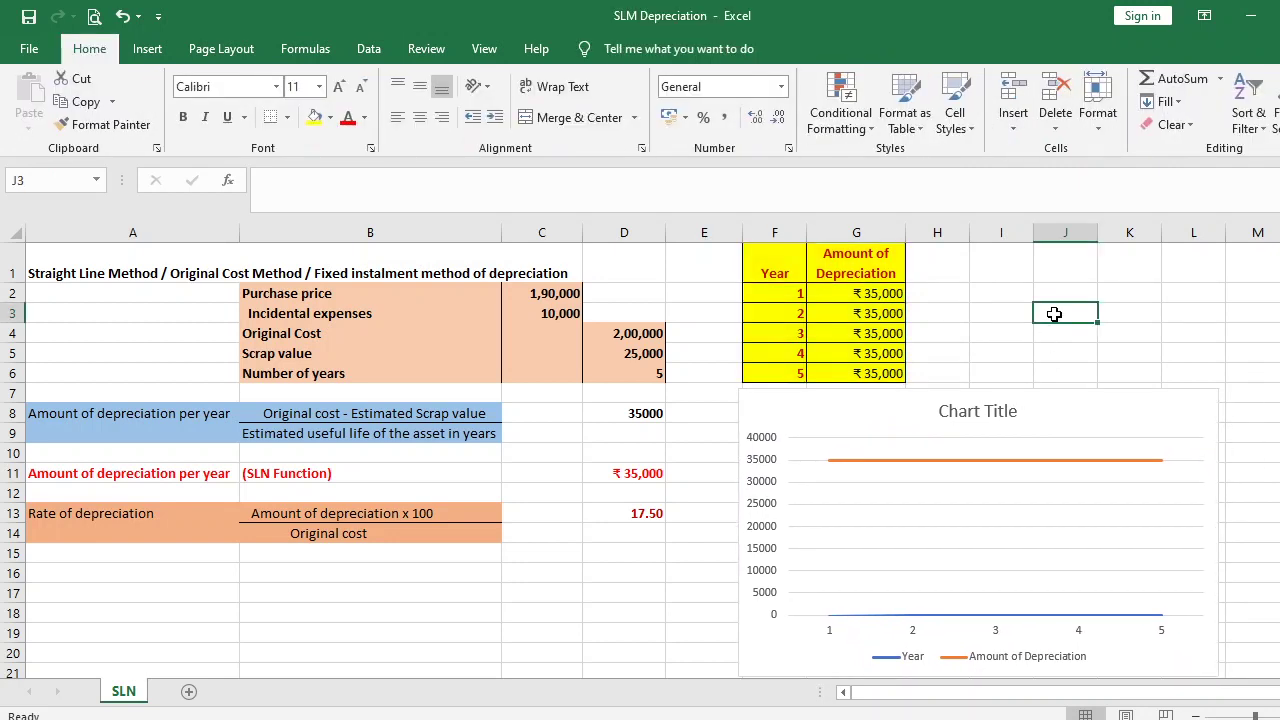